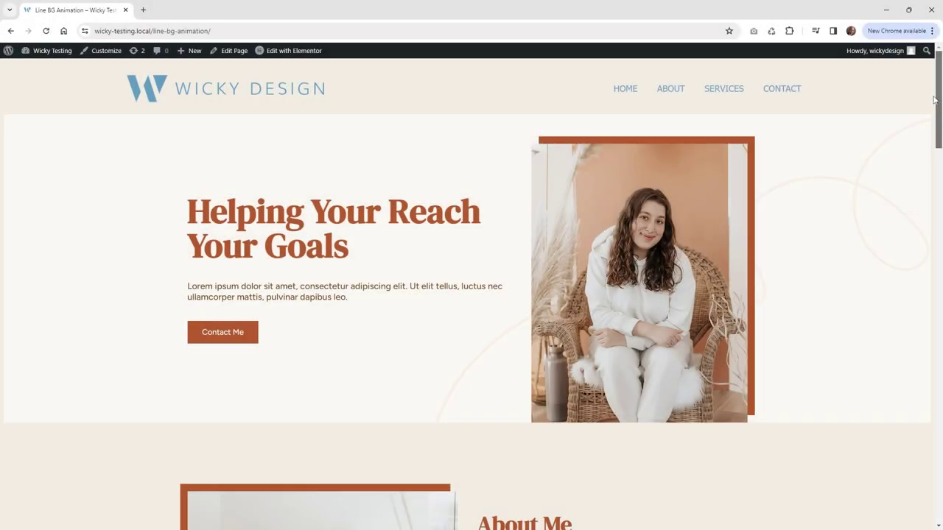
- Examine the animated line backgrounds in the hero section and both How I Can Help You sections of the Line BG Animation page
{"action": "scroll", "coordinate": [931, 110], "scroll_direction": "down", "scroll_amount": 2}
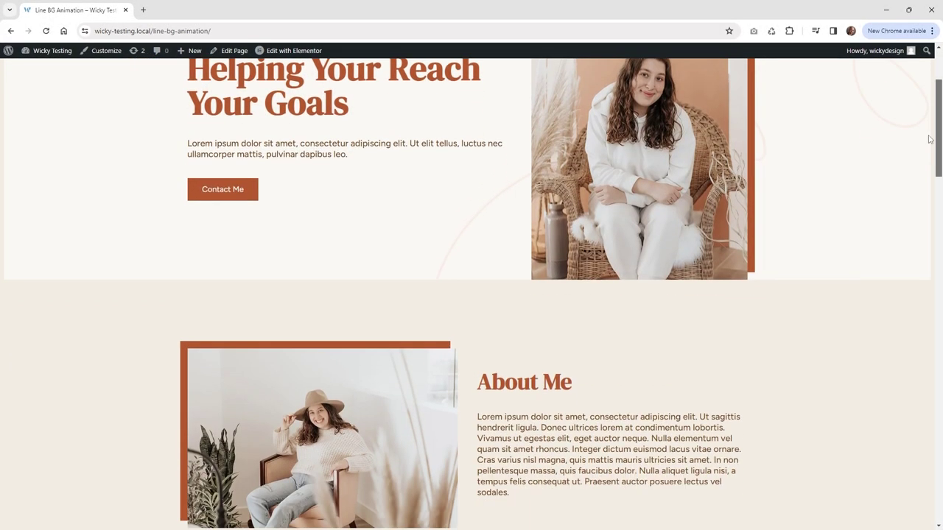
{"action": "scroll", "coordinate": [930, 139], "scroll_direction": "down", "scroll_amount": 3}
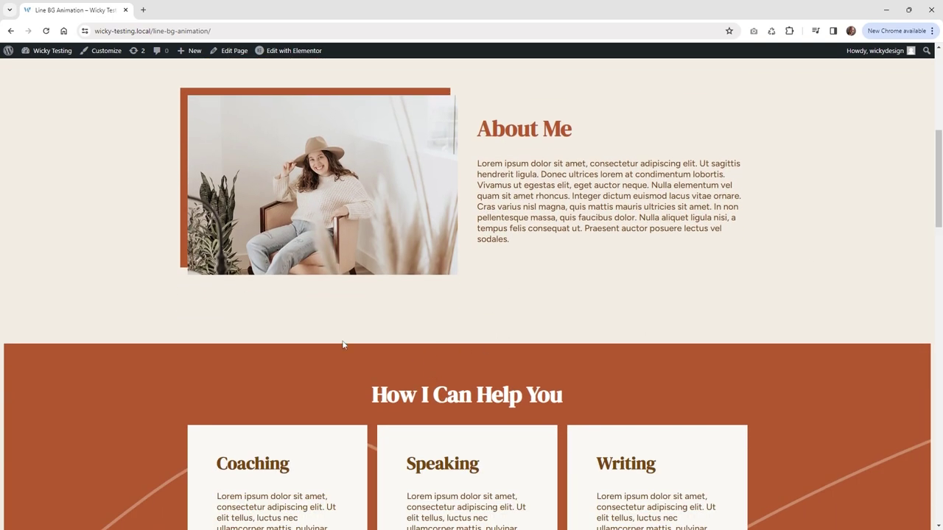
{"action": "scroll", "coordinate": [343, 344], "scroll_direction": "down", "scroll_amount": 2}
{"action": "right_click", "coordinate": [9, 451]}
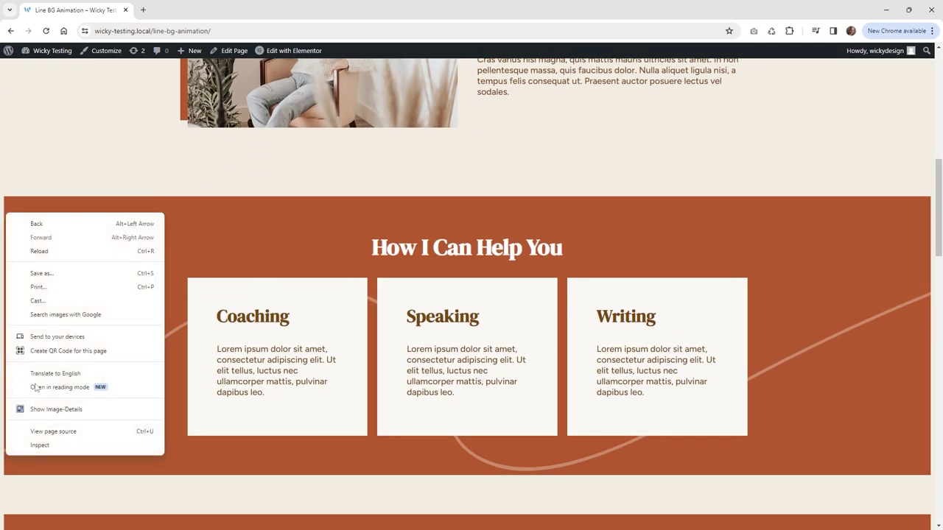
{"action": "left_click", "coordinate": [211, 233]}
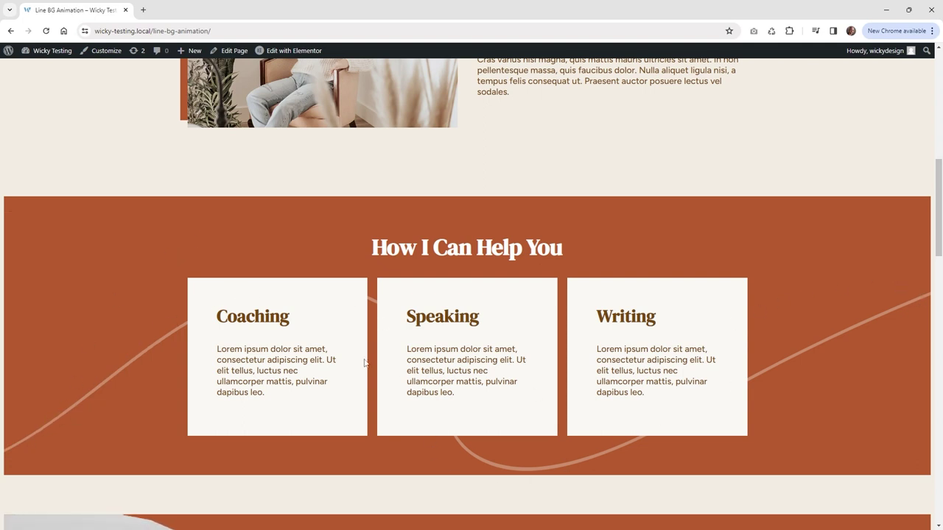
{"action": "left_click_drag", "start_coordinate": [937, 179], "coordinate": [938, 238]}
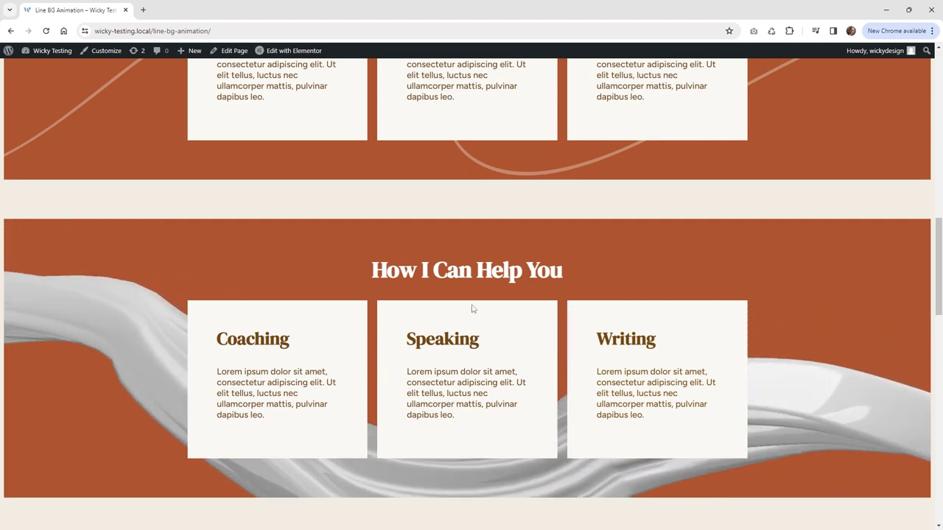
{"action": "scroll", "coordinate": [471, 308], "scroll_direction": "down", "scroll_amount": 1}
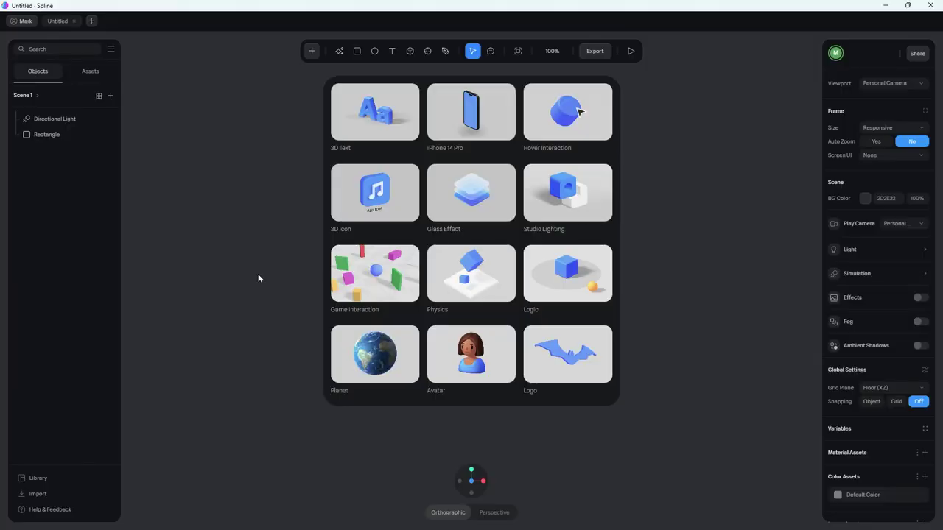
- Dismiss the starter templates and delete the default rectangle from the new Spline scene
{"action": "left_click", "coordinate": [257, 275]}
{"action": "left_click", "coordinate": [429, 252]}
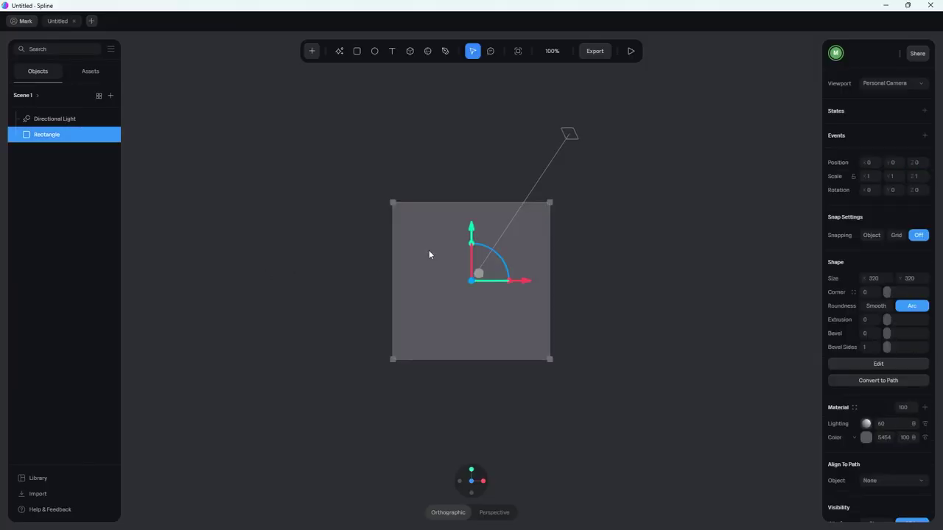
{"action": "key", "text": "Delete"}
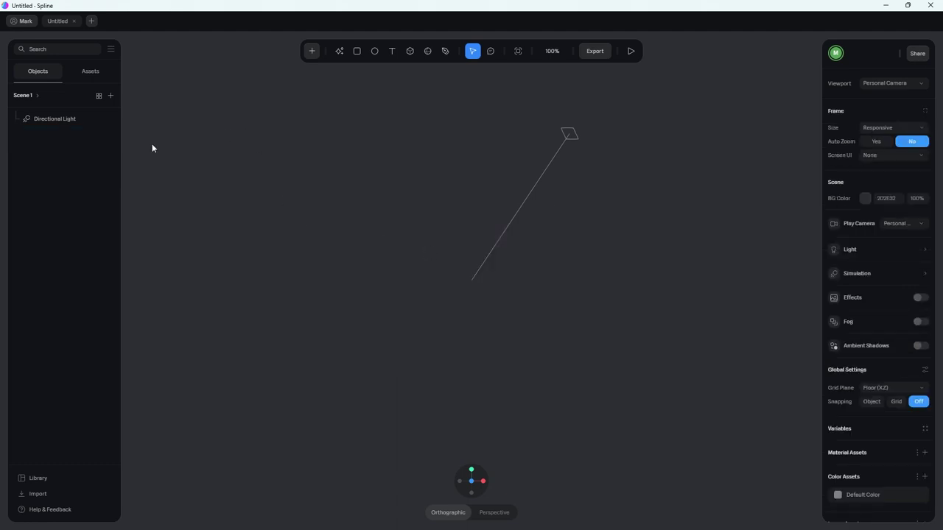
- Import the line-single-path vector file from the computer into the scene
{"action": "left_click", "coordinate": [886, 7]}
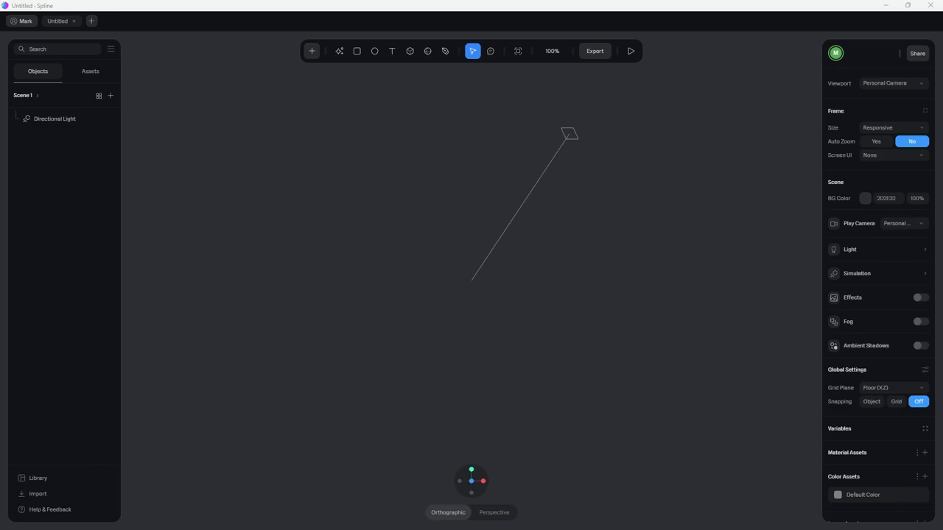
{"action": "left_click_drag", "start_coordinate": [4, 243], "coordinate": [291, 263]}
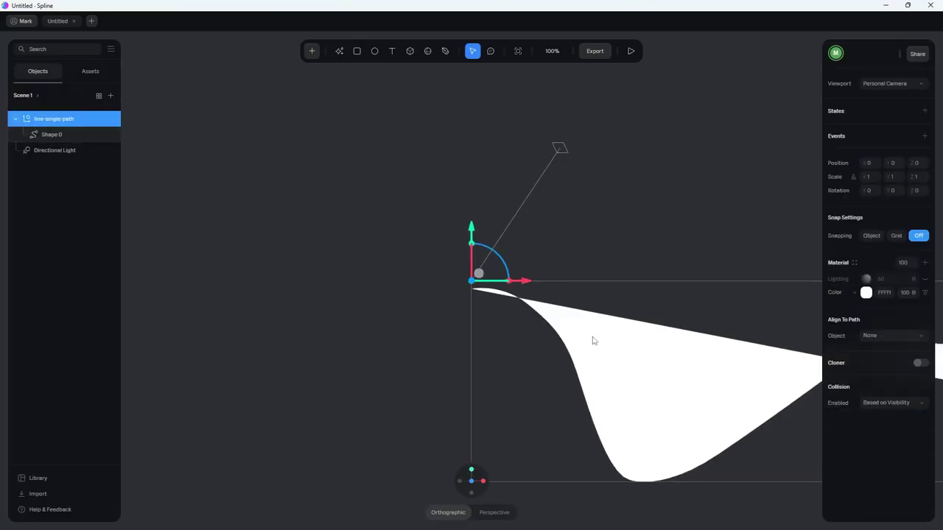
{"action": "scroll", "coordinate": [741, 299], "scroll_direction": "up", "scroll_amount": 1}
{"action": "scroll", "coordinate": [625, 317], "scroll_direction": "down", "scroll_amount": 2}
{"action": "mouse_move", "coordinate": [626, 318]}
{"action": "right_mouse_down"}
{"action": "mouse_move", "coordinate": [358, 280]}
{"action": "mouse_move", "coordinate": [524, 301]}
{"action": "mouse_move", "coordinate": [440, 300]}
{"action": "right_mouse_up"}
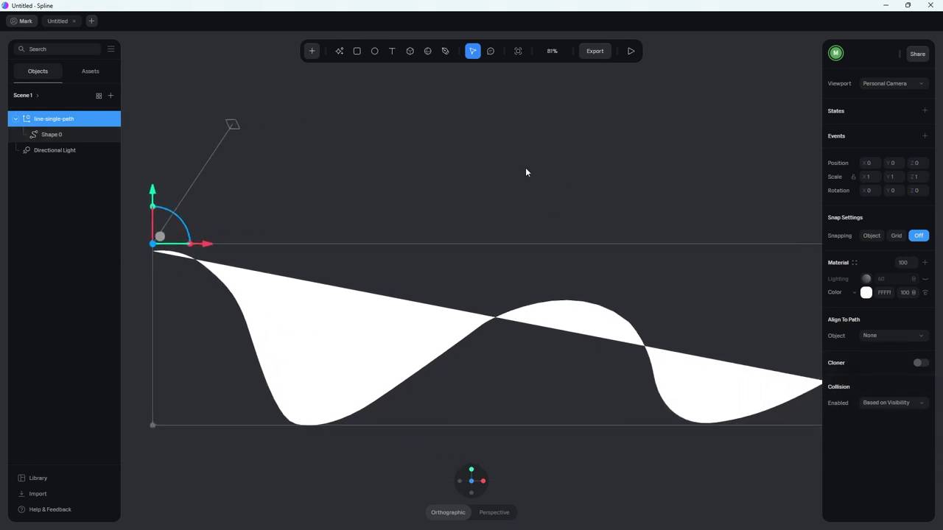
- Convert Shape 0 inside line-single-path to a path and deselect it
{"action": "left_click", "coordinate": [52, 139]}
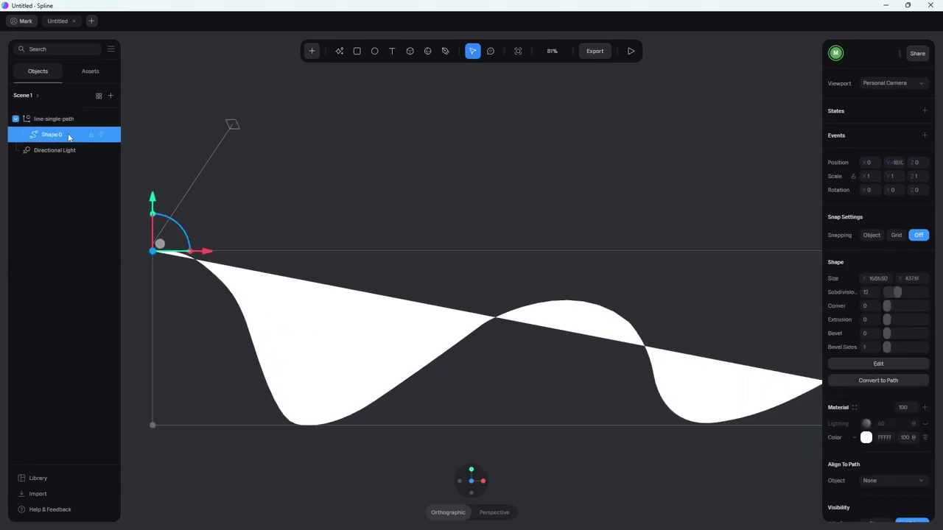
{"action": "left_click", "coordinate": [864, 380]}
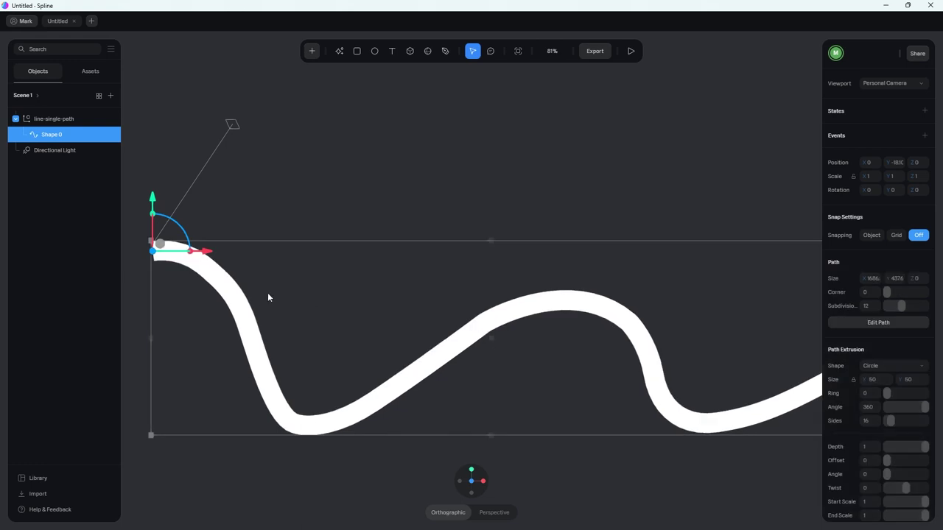
{"action": "mouse_move", "coordinate": [524, 382]}
{"action": "middle_mouse_down"}
{"action": "mouse_move", "coordinate": [422, 351]}
{"action": "mouse_move", "coordinate": [527, 376]}
{"action": "middle_mouse_up"}
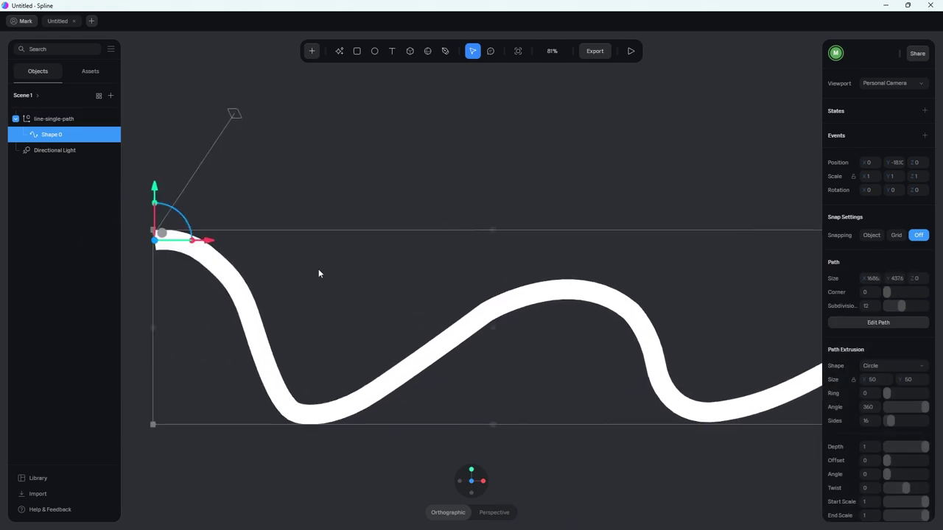
{"action": "left_click", "coordinate": [435, 155]}
- Draw an open wavy shape about 1695 by 278 below the imported line with the Pen tool
{"action": "left_click", "coordinate": [446, 51]}
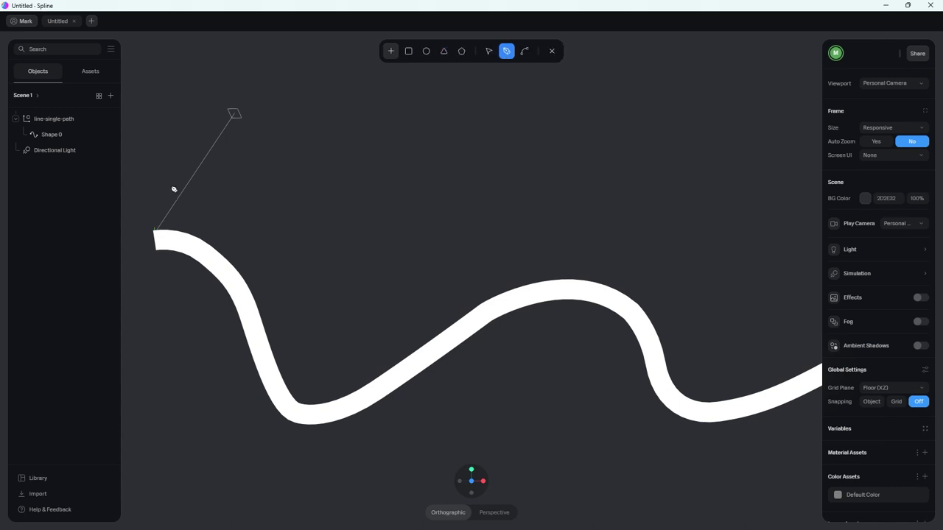
{"action": "scroll", "coordinate": [320, 253], "scroll_direction": "down", "scroll_amount": 3}
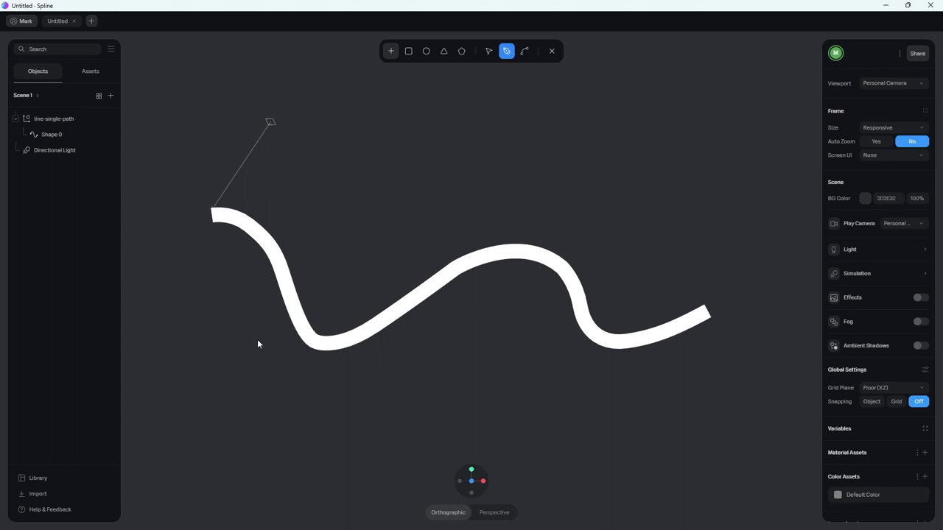
{"action": "left_click", "coordinate": [206, 403]}
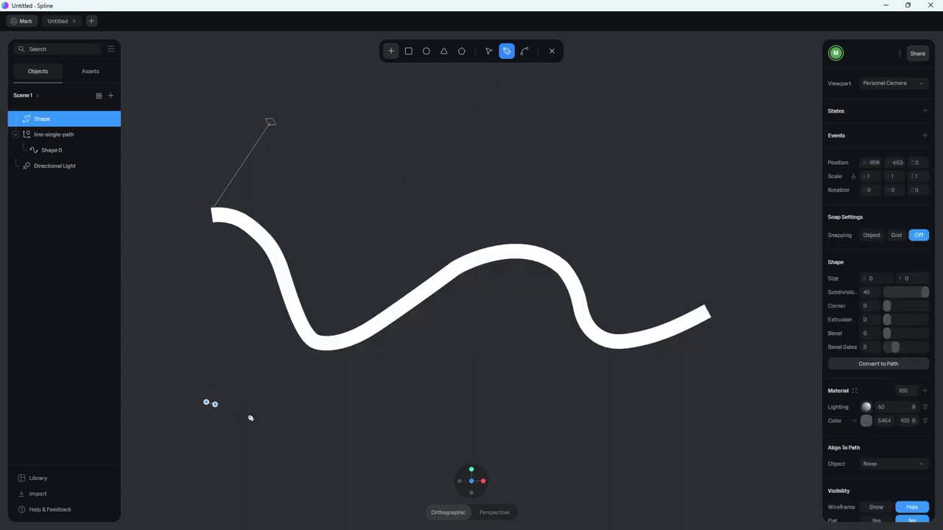
{"action": "left_click_drag", "start_coordinate": [289, 449], "coordinate": [311, 498]}
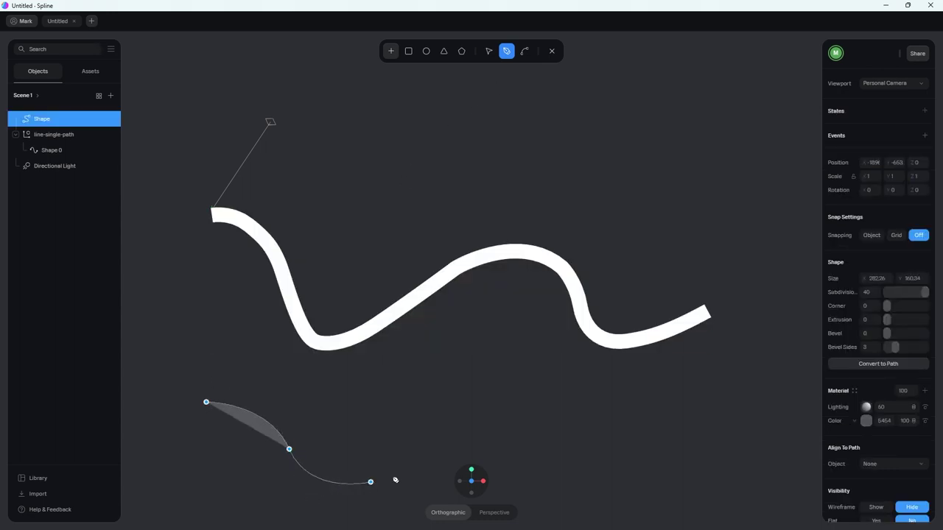
{"action": "left_click_drag", "start_coordinate": [393, 460], "coordinate": [432, 431]}
{"action": "left_click_drag", "start_coordinate": [486, 406], "coordinate": [543, 430]}
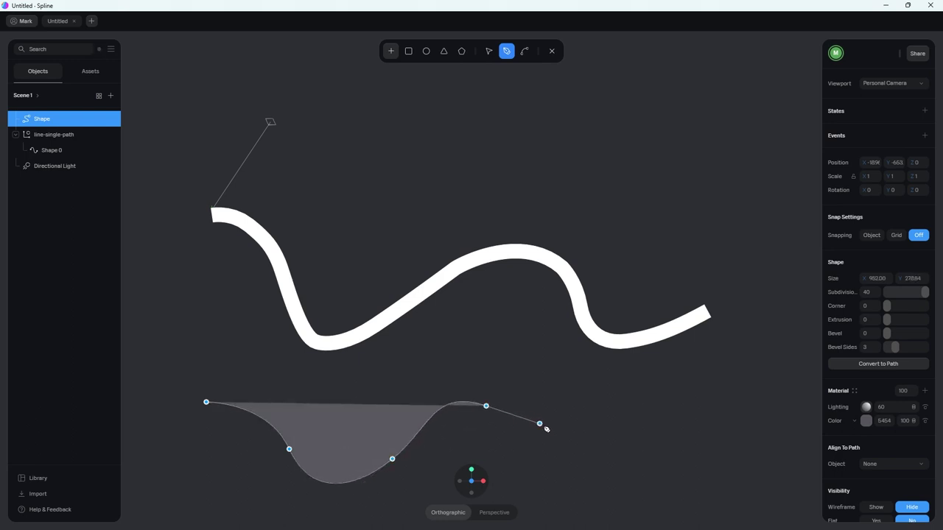
{"action": "left_click_drag", "start_coordinate": [562, 475], "coordinate": [572, 489]}
{"action": "left_click_drag", "start_coordinate": [654, 437], "coordinate": [677, 433]}
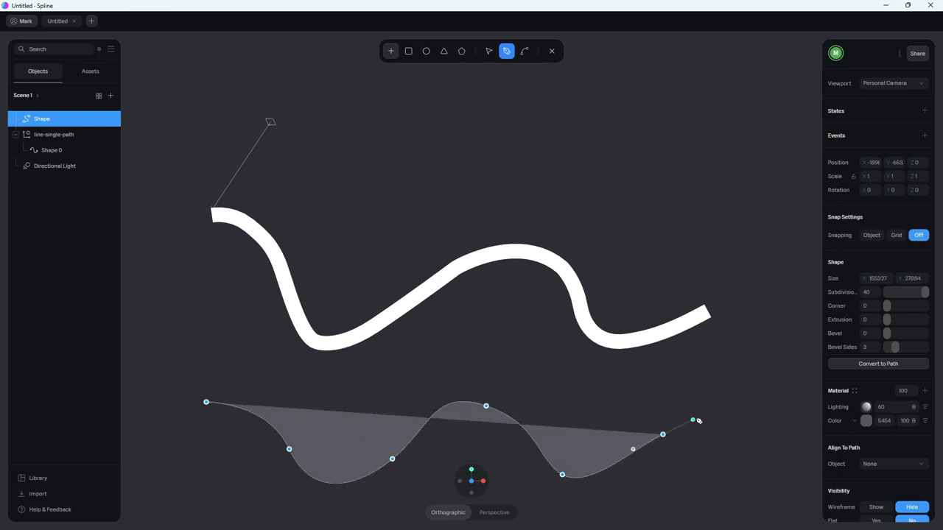
{"action": "left_click", "coordinate": [704, 410]}
{"action": "left_click_drag", "start_coordinate": [486, 385], "coordinate": [548, 382]}
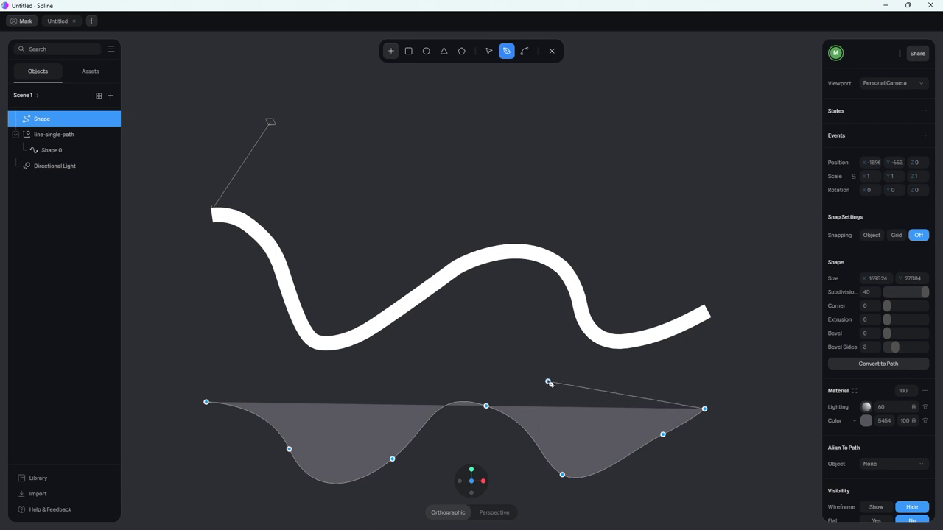
{"action": "key", "text": "Escape"}
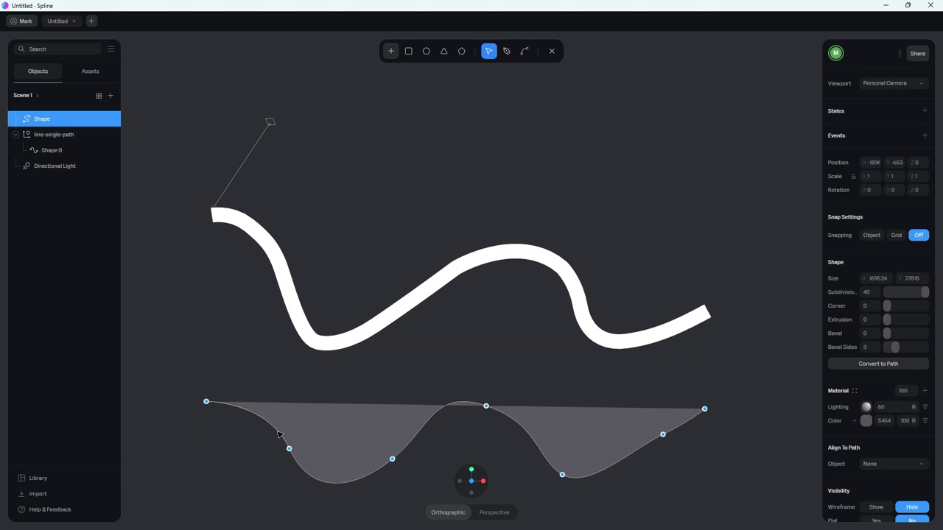
- Delete the pen-drawn wavy shape from the scene
{"action": "left_click", "coordinate": [54, 134]}
{"action": "left_click", "coordinate": [41, 119]}
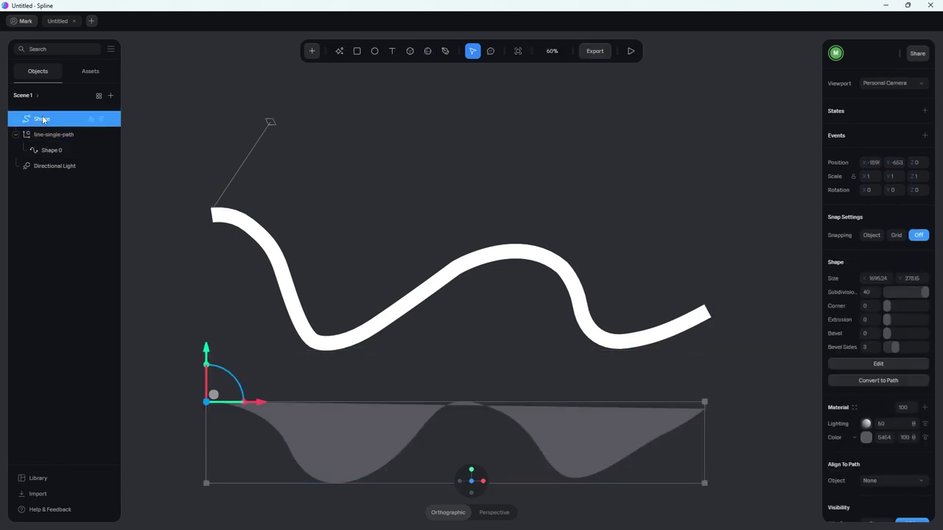
{"action": "key", "text": "Delete"}
{"action": "left_click", "coordinate": [720, 282]}
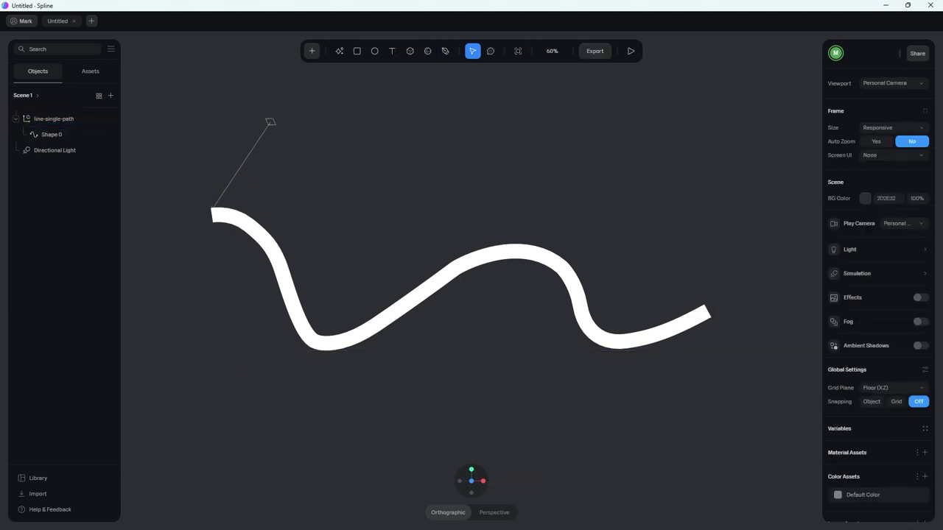
- Set the path extrusion shape of Shape 0 to Rectangle
{"action": "scroll", "coordinate": [277, 462], "scroll_direction": "up", "scroll_amount": 1}
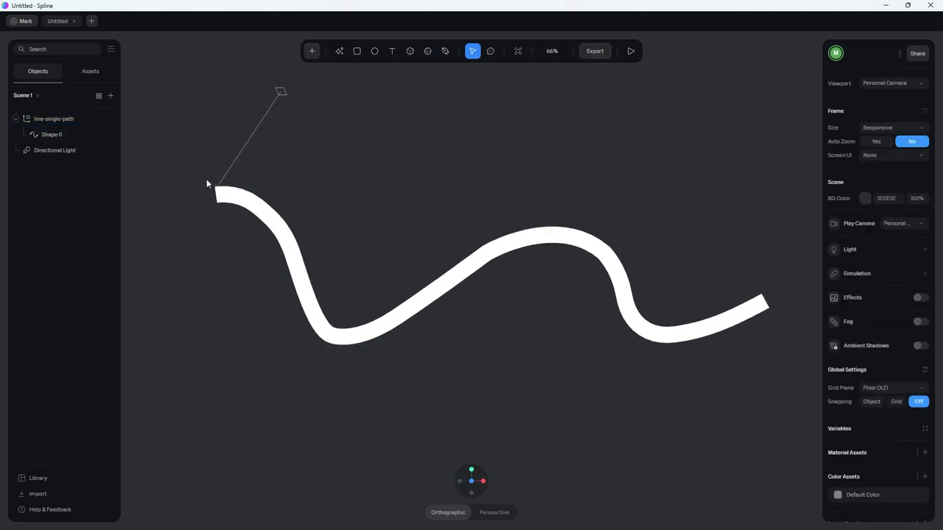
{"action": "left_click", "coordinate": [44, 134]}
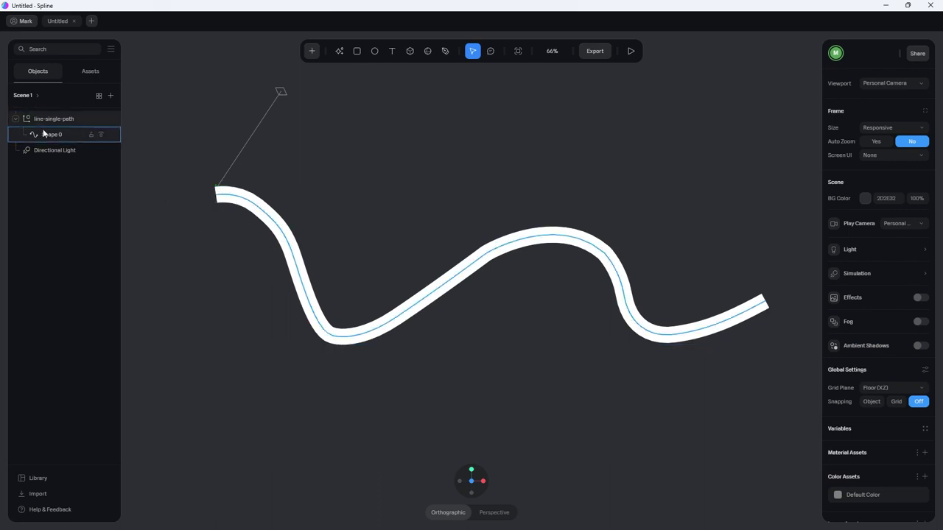
{"action": "left_click", "coordinate": [52, 137]}
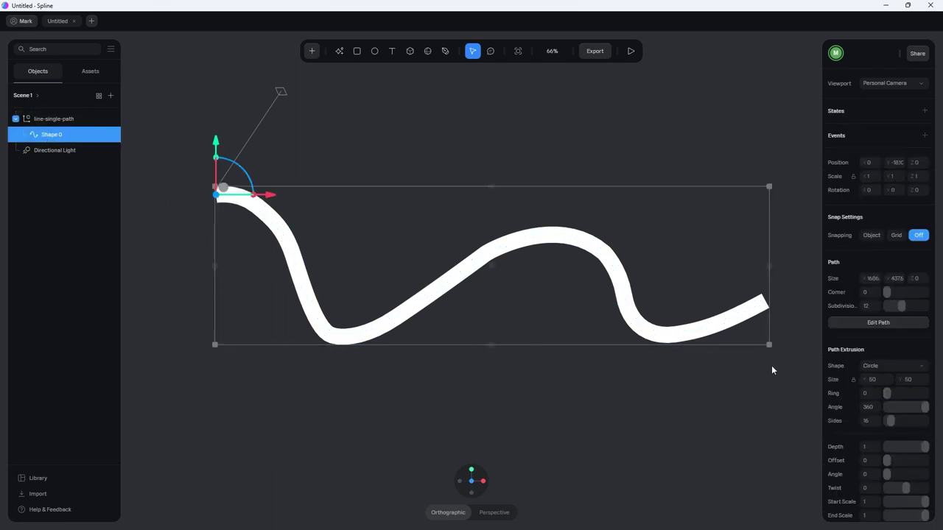
{"action": "scroll", "coordinate": [860, 356], "scroll_direction": "down", "scroll_amount": 1}
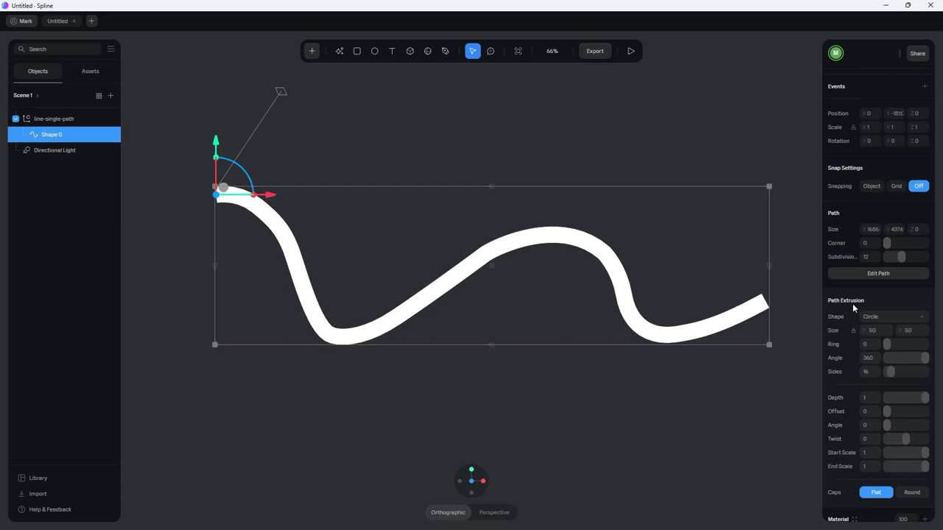
{"action": "left_click", "coordinate": [882, 319]}
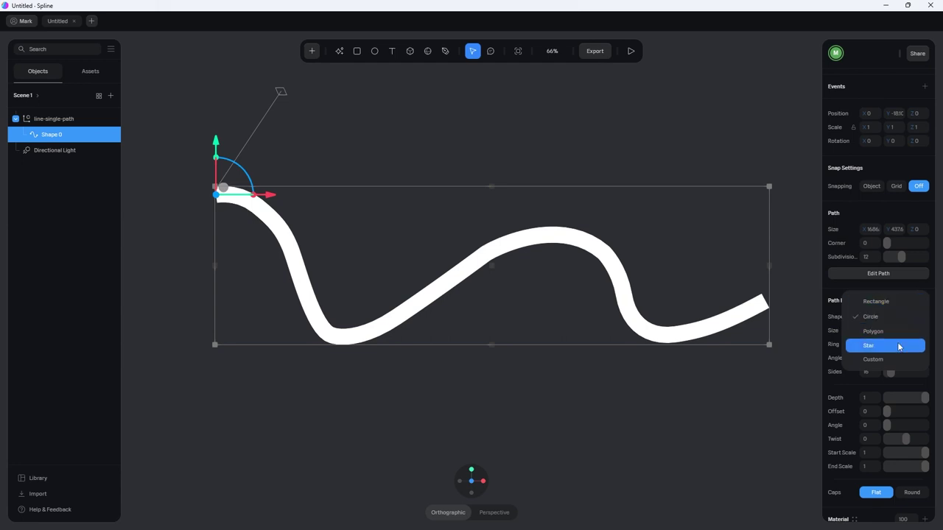
{"action": "left_click", "coordinate": [896, 302]}
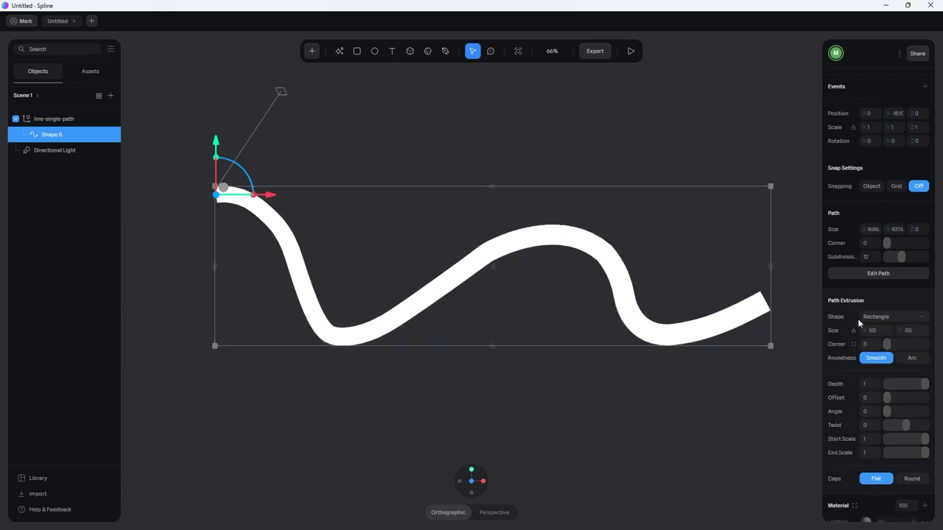
- Inspect the rectangular extrusion from an angle, look over the other extrusion shapes, and return to the front view
{"action": "right_click_drag", "start_coordinate": [511, 402], "coordinate": [469, 335]}
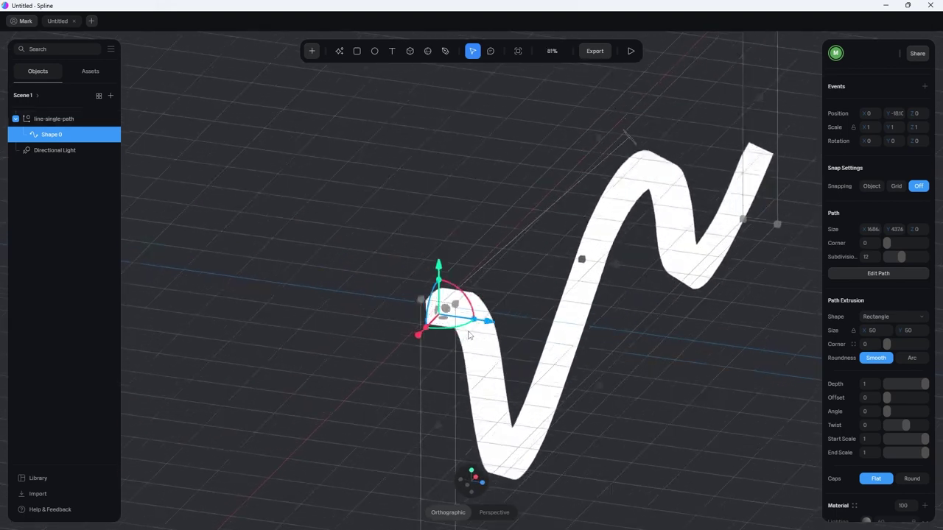
{"action": "scroll", "coordinate": [616, 350], "scroll_direction": "up", "scroll_amount": 5}
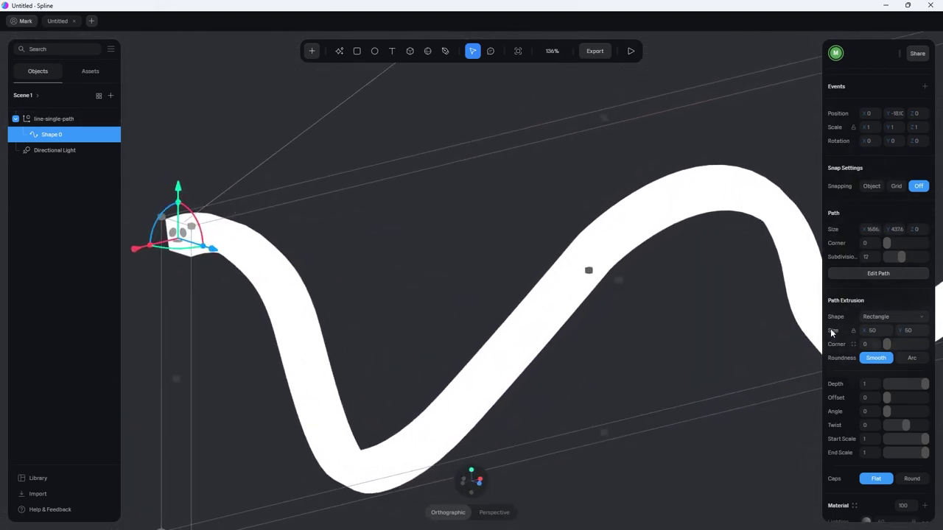
{"action": "left_click", "coordinate": [887, 316]}
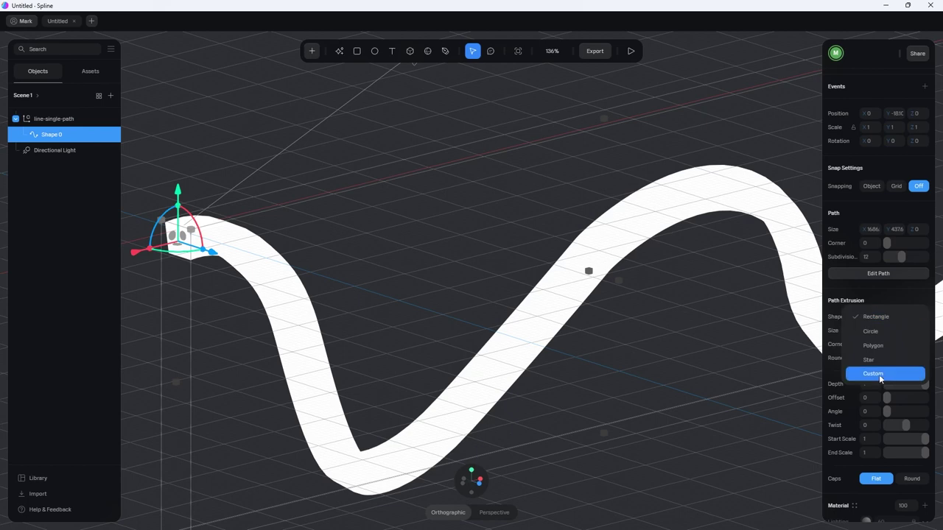
{"action": "left_click", "coordinate": [661, 353]}
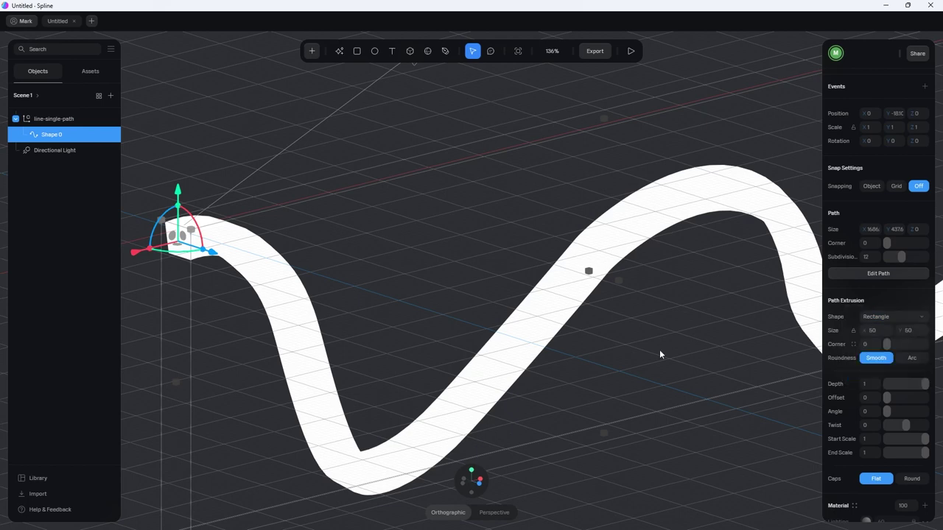
{"action": "left_click", "coordinate": [479, 485]}
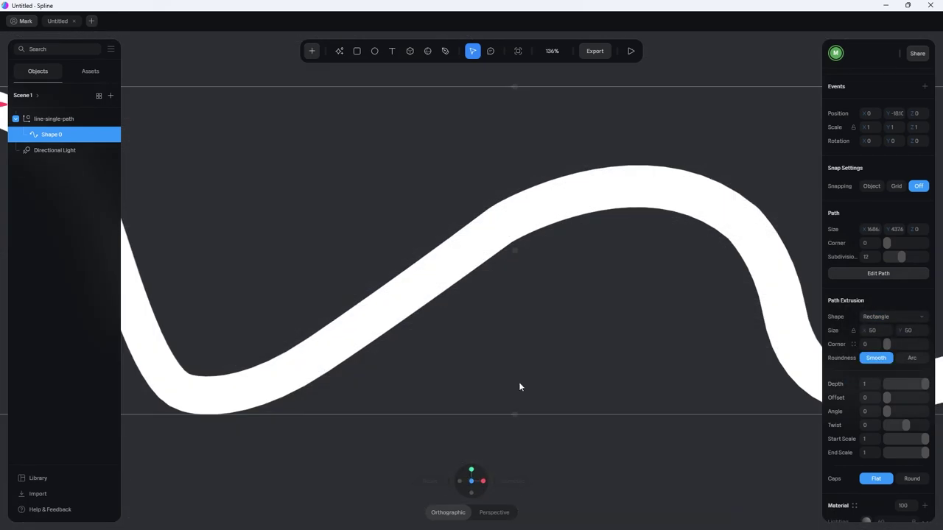
- Draw a wavy upper edge about 490 wide below the white line with the Pen tool, starting a new shape
{"action": "left_click", "coordinate": [519, 383]}
{"action": "scroll", "coordinate": [520, 383], "scroll_direction": "down", "scroll_amount": 5}
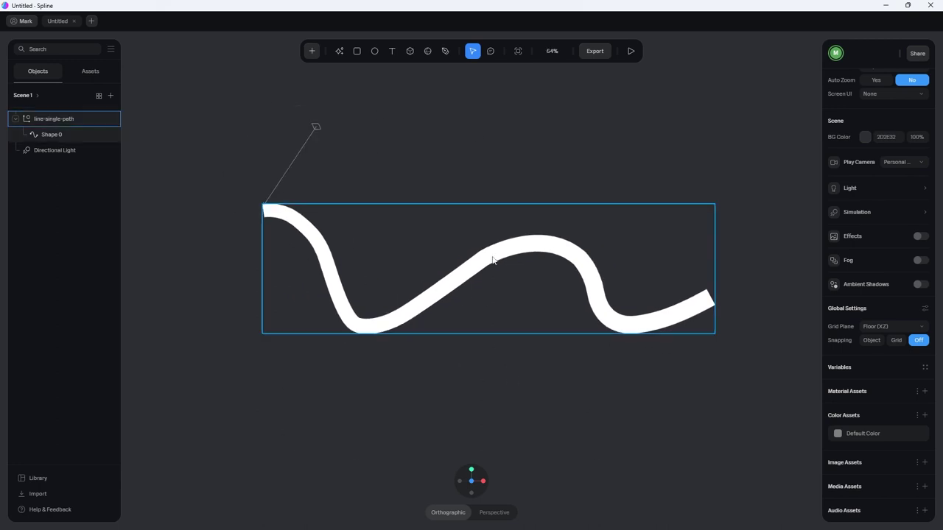
{"action": "left_click", "coordinate": [447, 53]}
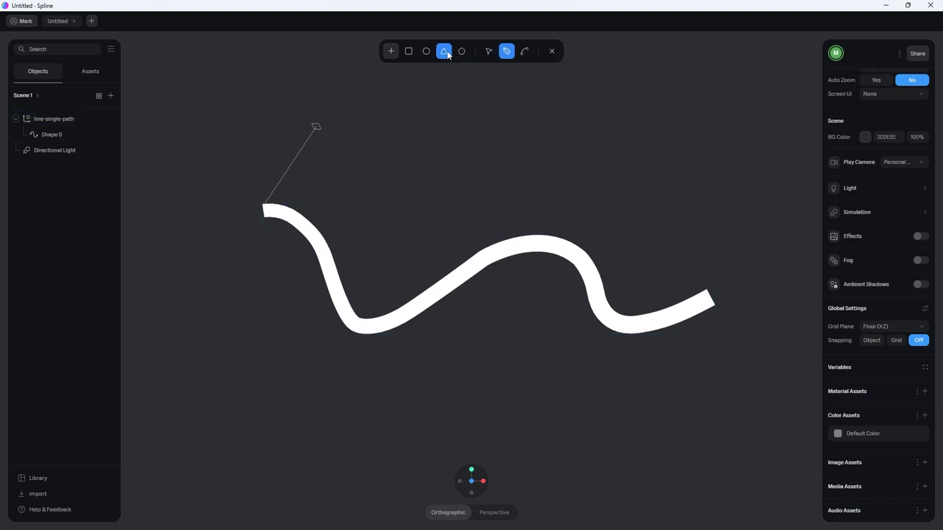
{"action": "left_click", "coordinate": [237, 447]}
{"action": "left_click", "coordinate": [247, 434]}
{"action": "left_click", "coordinate": [259, 447]}
{"action": "left_click", "coordinate": [267, 448]}
{"action": "left_click", "coordinate": [275, 447]}
{"action": "left_click", "coordinate": [281, 445]}
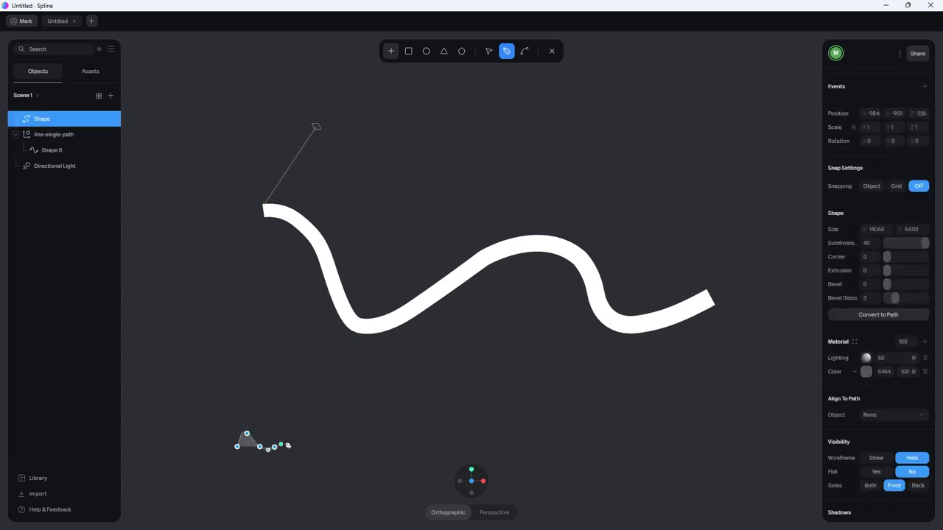
{"action": "left_click", "coordinate": [284, 438]}
{"action": "left_click", "coordinate": [301, 430]}
{"action": "left_click", "coordinate": [318, 437]}
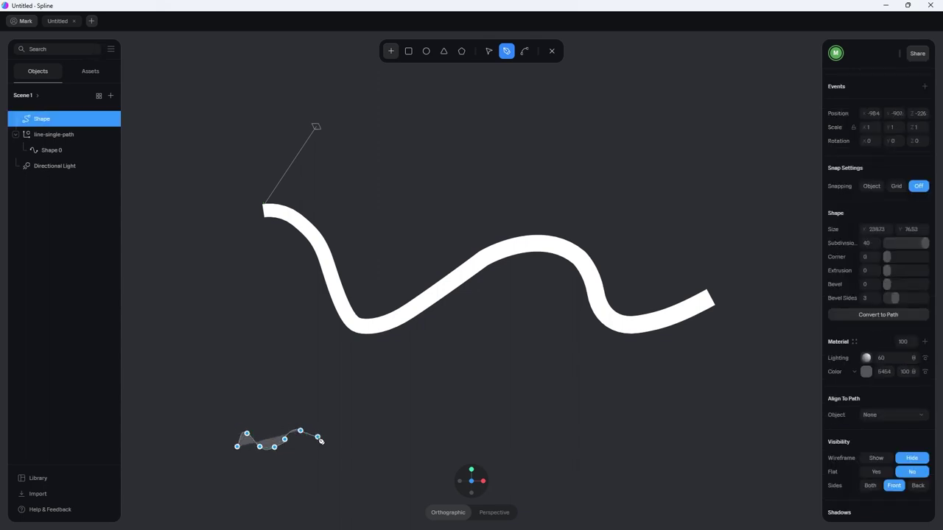
{"action": "left_click", "coordinate": [325, 455]}
{"action": "left_click", "coordinate": [341, 441]}
{"action": "left_click", "coordinate": [351, 431]}
{"action": "left_click", "coordinate": [360, 443]}
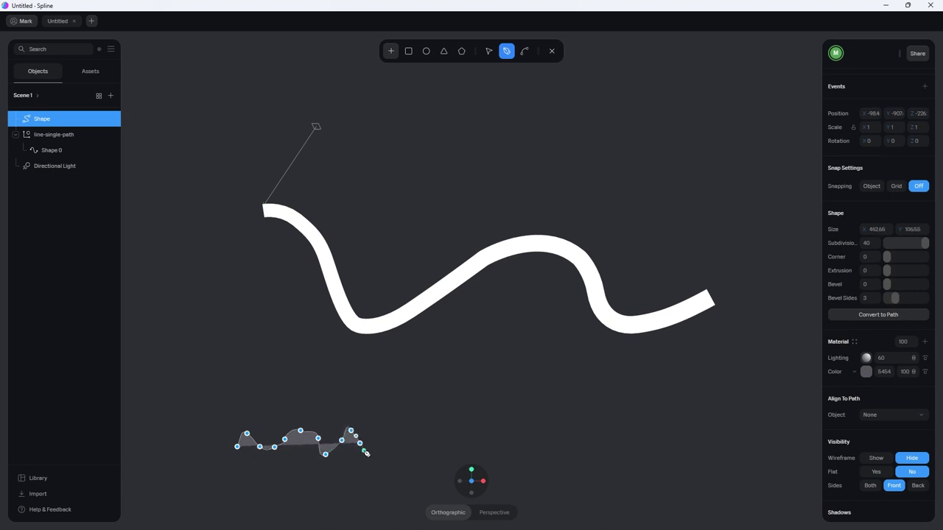
{"action": "left_click", "coordinate": [367, 456]}
- Continue the shape down and back along a wavy lower edge, closing it at its starting point at about 514 by 368 overall
{"action": "left_click", "coordinate": [365, 506]}
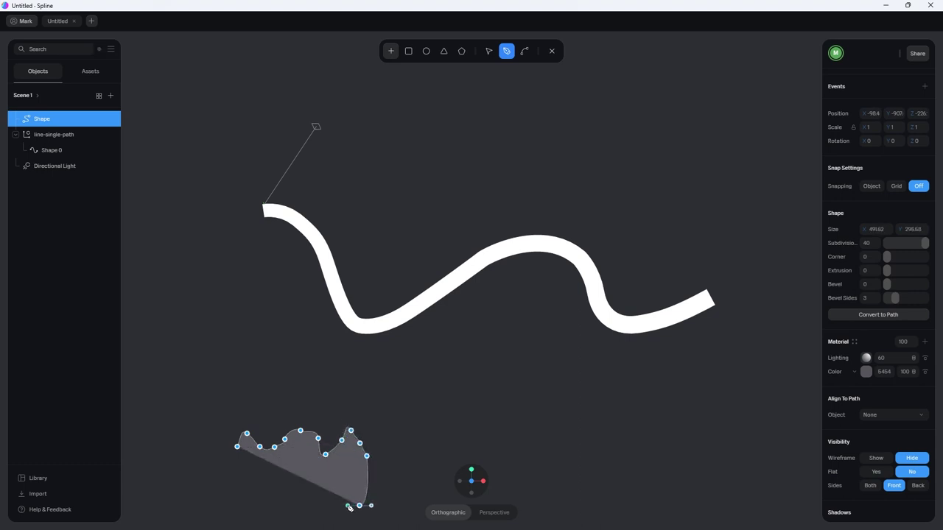
{"action": "left_click", "coordinate": [331, 519]}
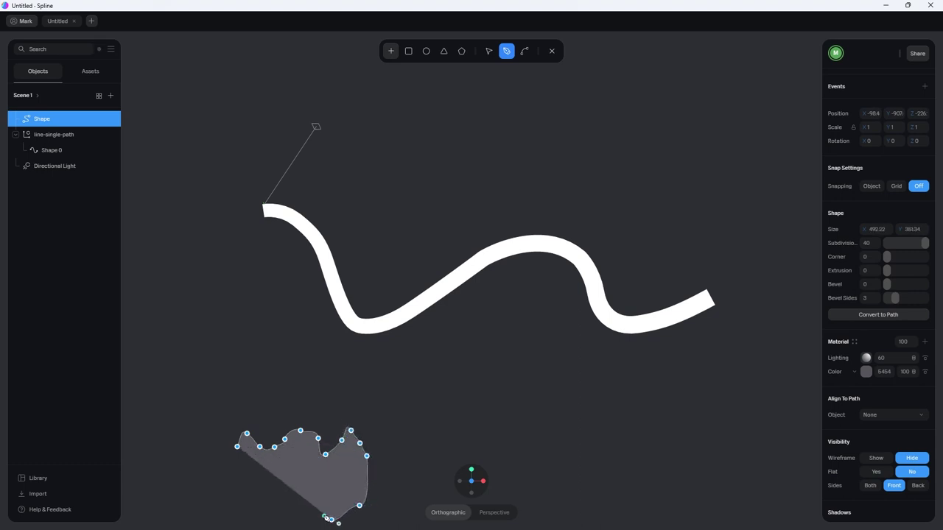
{"action": "left_click", "coordinate": [316, 500]}
{"action": "left_click", "coordinate": [307, 515]}
{"action": "left_click", "coordinate": [292, 519]}
{"action": "left_click", "coordinate": [284, 503]}
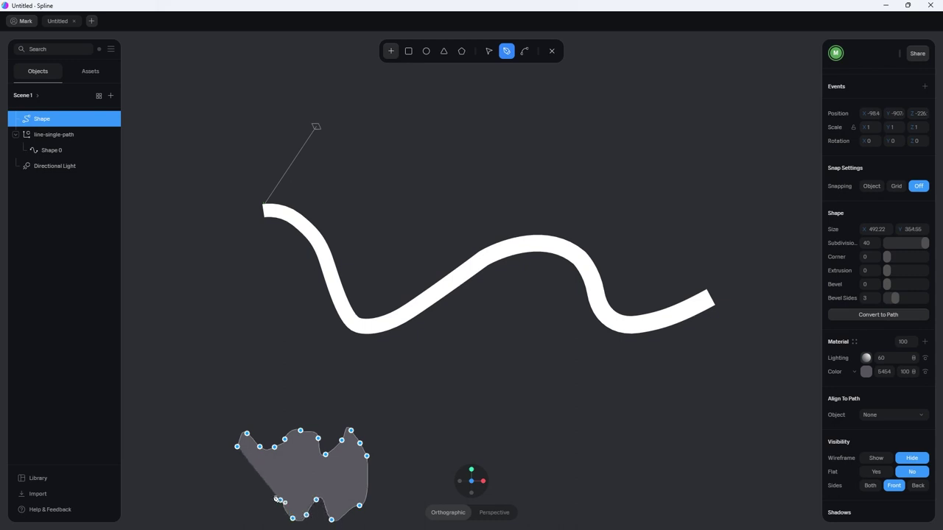
{"action": "left_click", "coordinate": [267, 502]}
{"action": "left_click", "coordinate": [264, 518]}
{"action": "left_click", "coordinate": [242, 517]}
{"action": "left_click", "coordinate": [229, 503]}
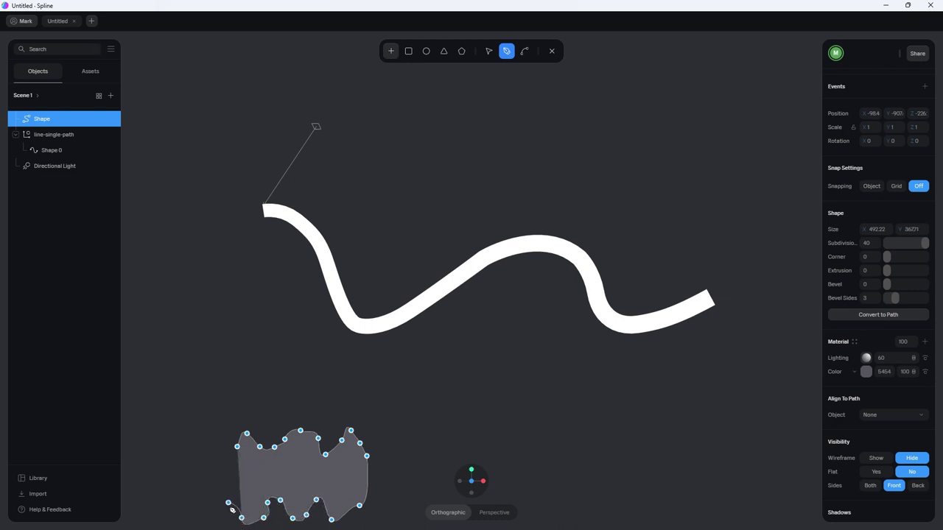
{"action": "left_click_drag", "start_coordinate": [230, 507], "coordinate": [231, 518]}
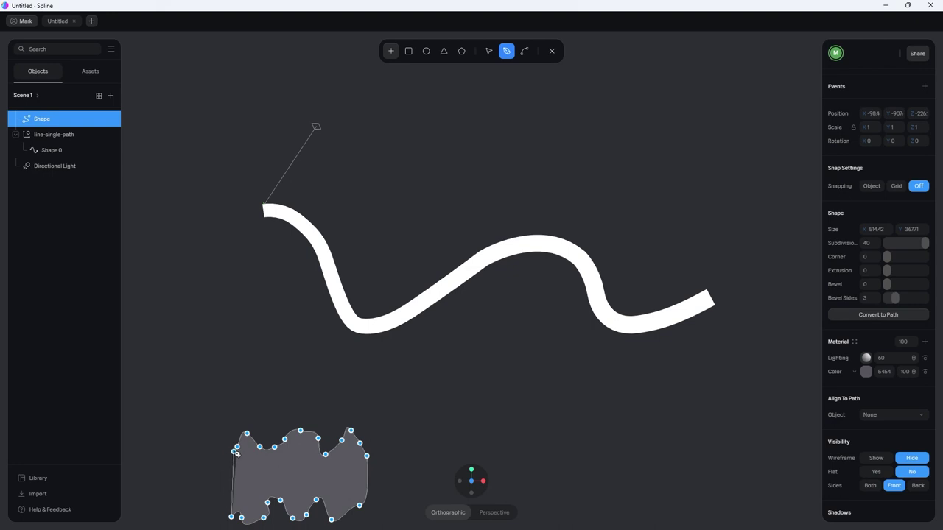
{"action": "left_click", "coordinate": [237, 447]}
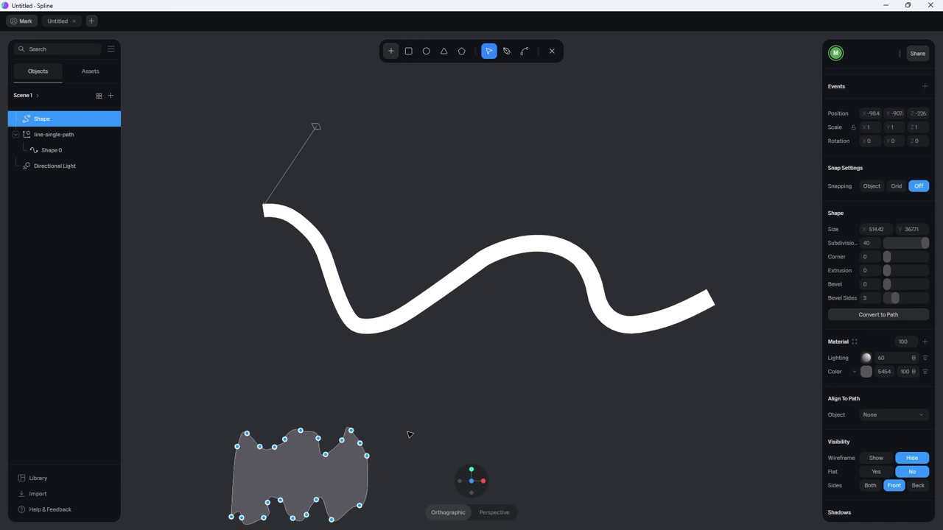
- Rename the newly drawn shape as Base Shape
{"action": "double_click", "coordinate": [41, 121]}
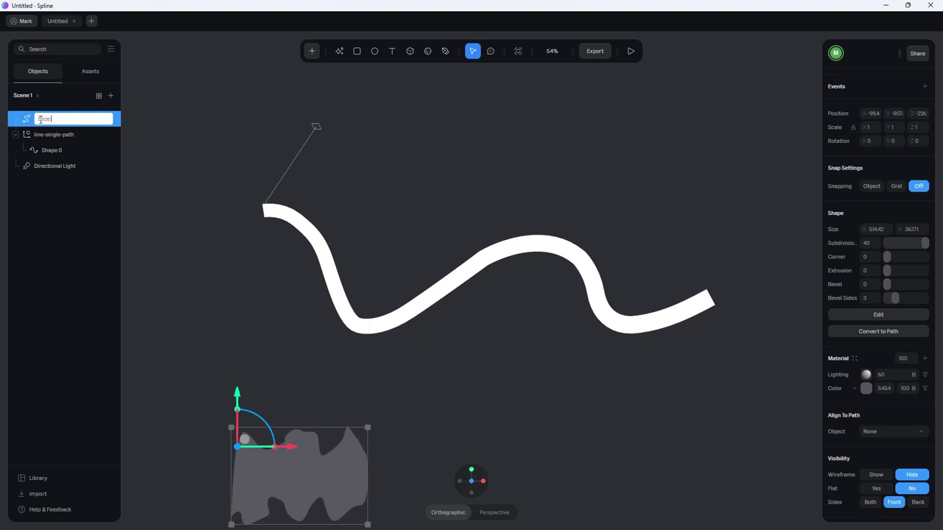
{"action": "type", "text": "Base Shape"}
{"action": "key", "text": "Return"}
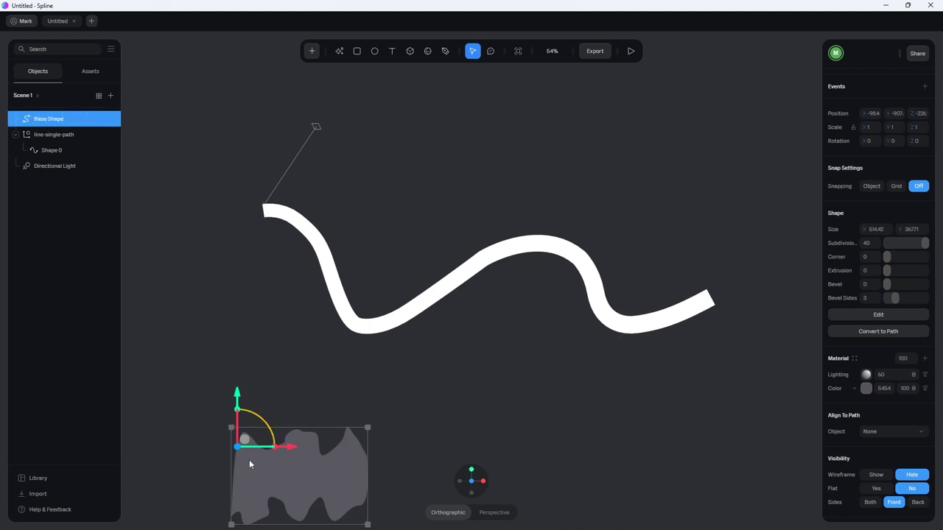
- Copy Shape 0 out of the line-single-path group to the scene's top level and delete the group
{"action": "left_click", "coordinate": [51, 152]}
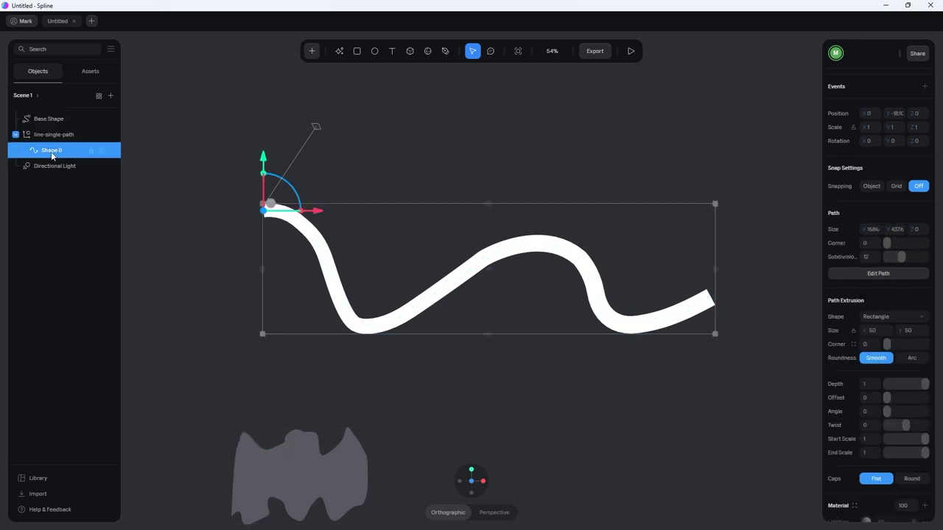
{"action": "left_click", "coordinate": [75, 231]}
{"action": "key", "text": "ctrl+v"}
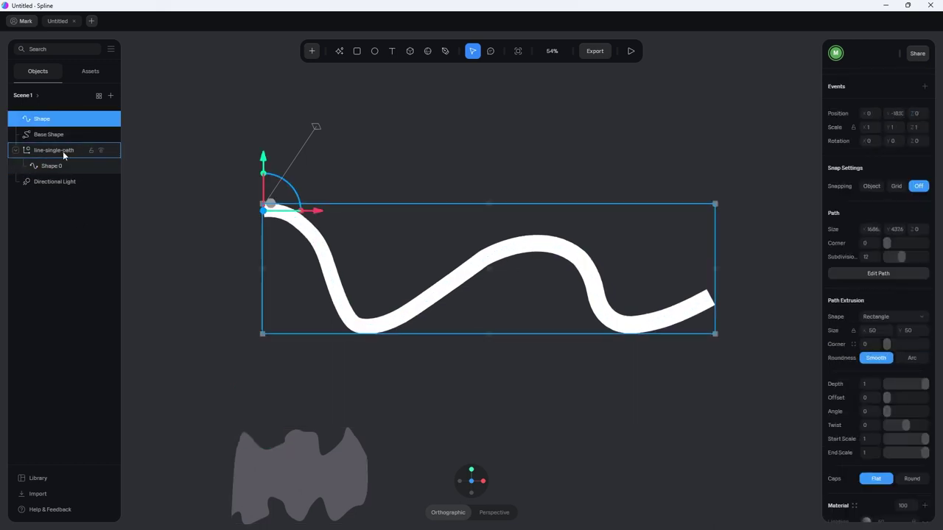
{"action": "left_click", "coordinate": [62, 151]}
{"action": "key", "text": "Delete"}
- Set the line's path extrusion shape to Custom with Base Shape as its object
{"action": "left_click", "coordinate": [42, 118]}
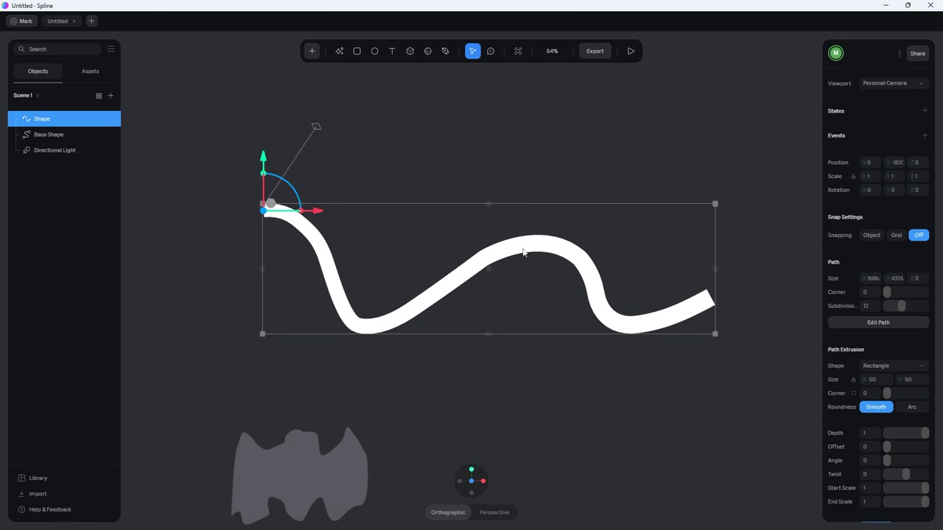
{"action": "left_click", "coordinate": [891, 364]}
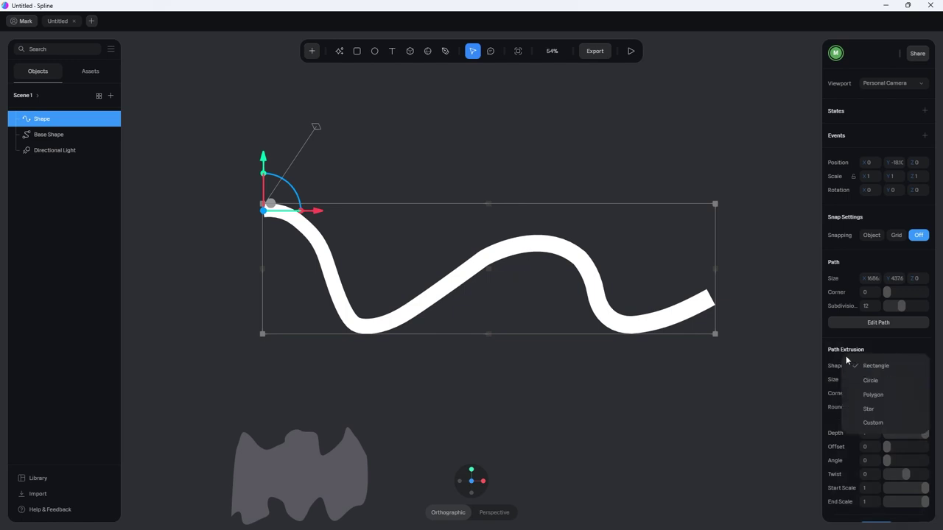
{"action": "left_click", "coordinate": [889, 425]}
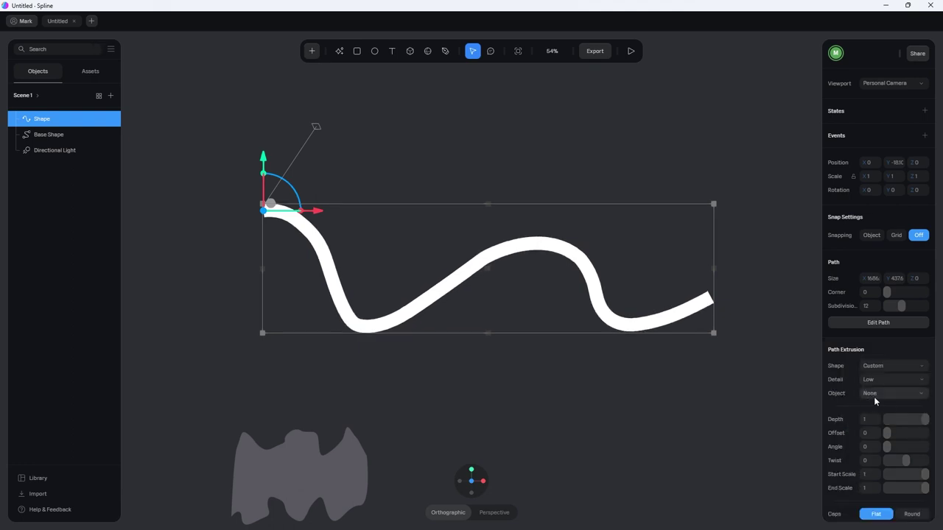
{"action": "left_click", "coordinate": [875, 400]}
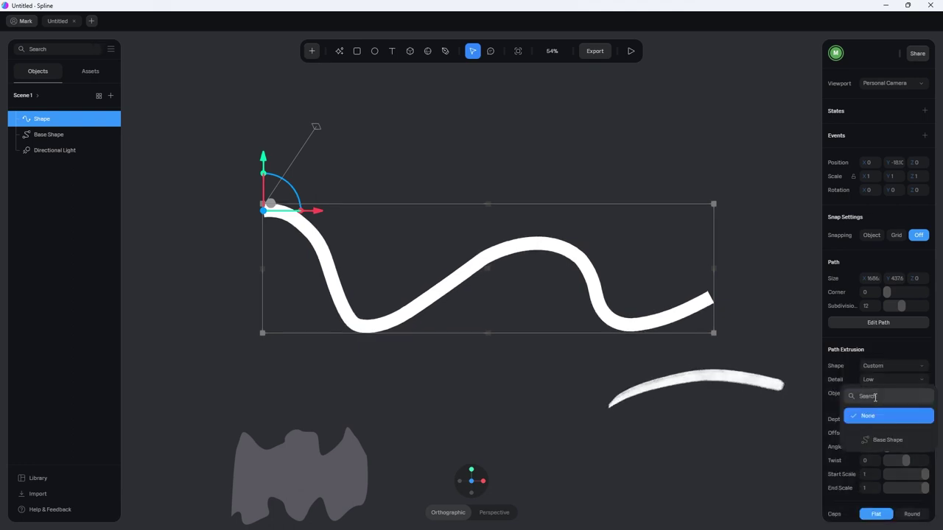
{"action": "left_click", "coordinate": [886, 441]}
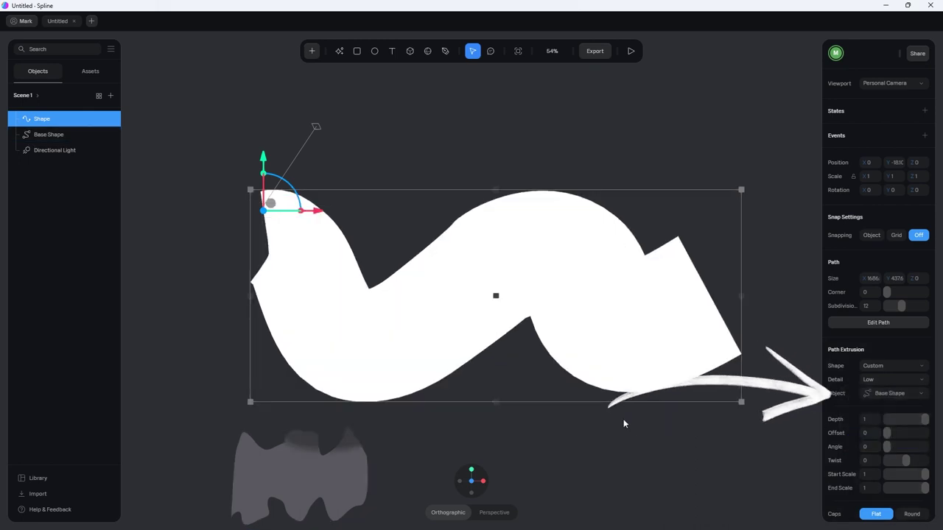
- Apply the Horizon reflection 02 material from the Reflective category of the Spline library to the extruded line
{"action": "mouse_move", "coordinate": [463, 432]}
{"action": "left_mouse_down"}
{"action": "mouse_move", "coordinate": [482, 436]}
{"action": "mouse_move", "coordinate": [446, 441]}
{"action": "mouse_move", "coordinate": [472, 447]}
{"action": "left_mouse_up"}
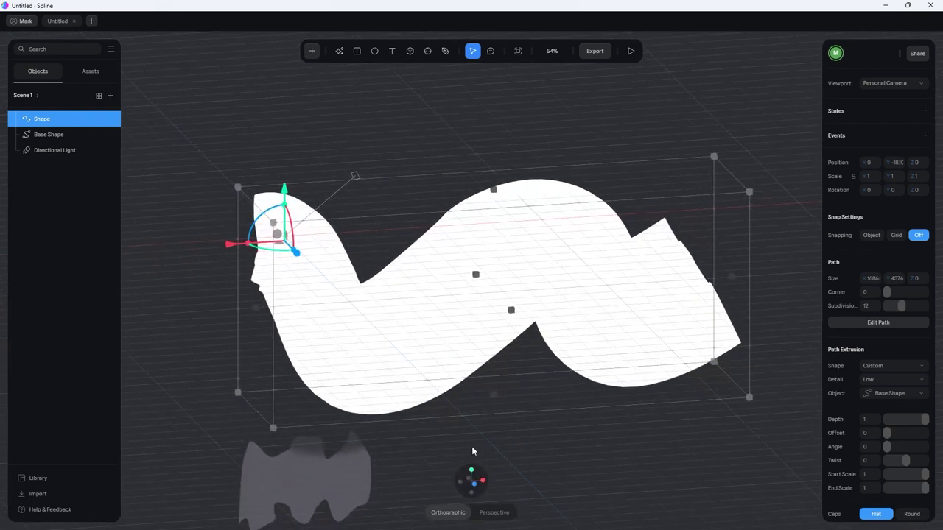
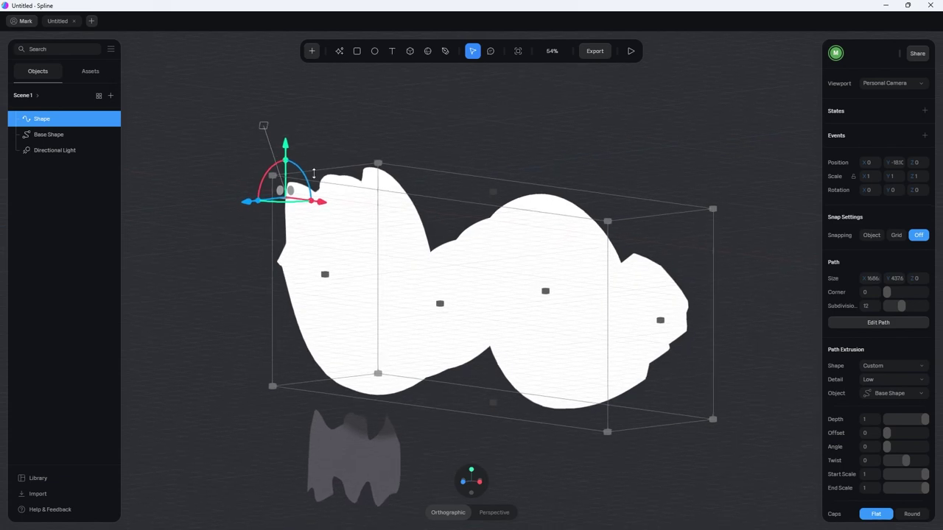
{"action": "right_click_drag", "start_coordinate": [444, 326], "coordinate": [511, 331]}
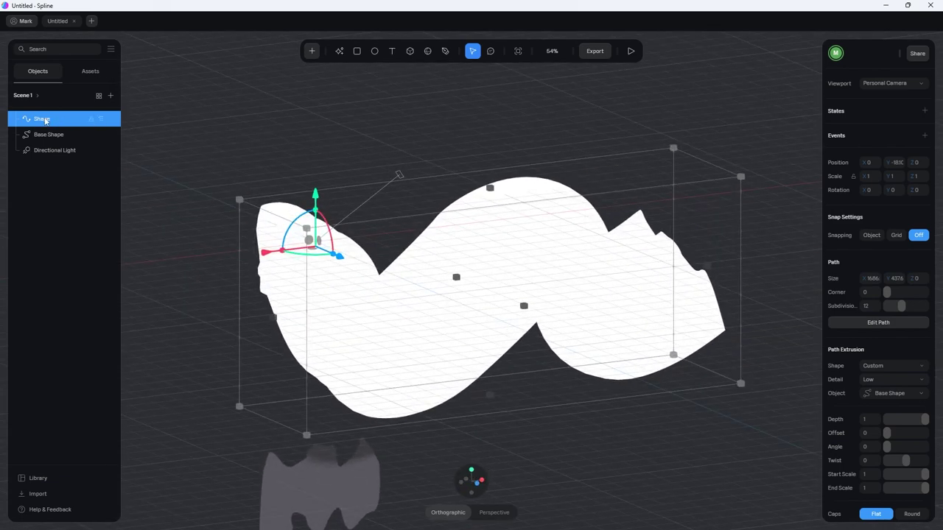
{"action": "scroll", "coordinate": [854, 309], "scroll_direction": "down", "scroll_amount": 3}
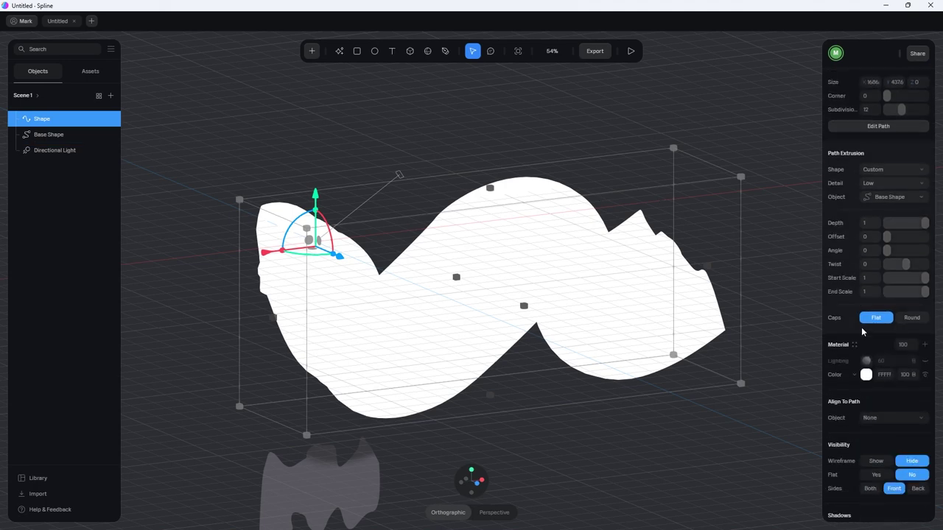
{"action": "left_click", "coordinate": [855, 344]}
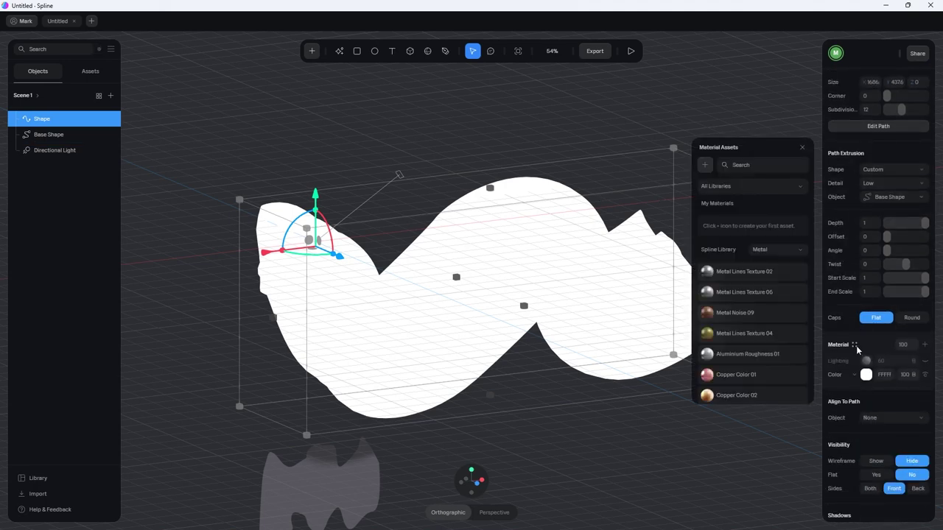
{"action": "left_click", "coordinate": [781, 248]}
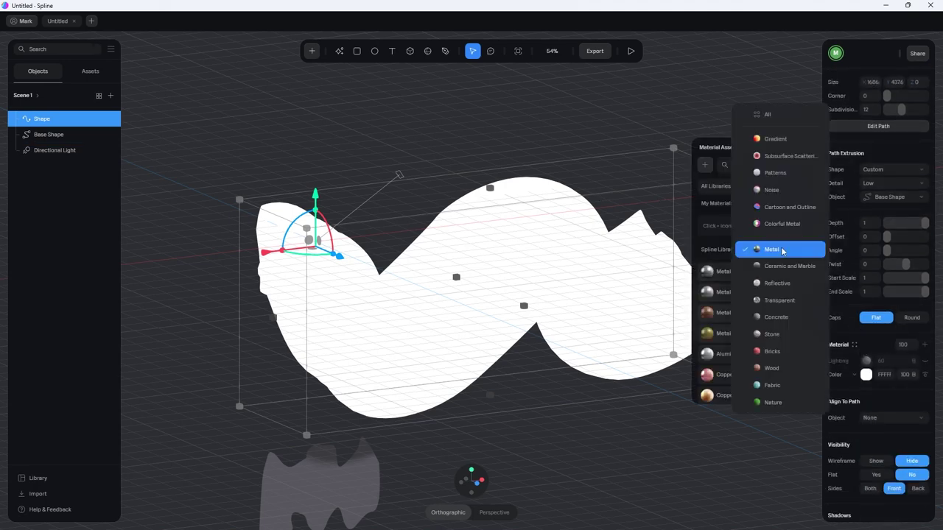
{"action": "left_click", "coordinate": [784, 289]}
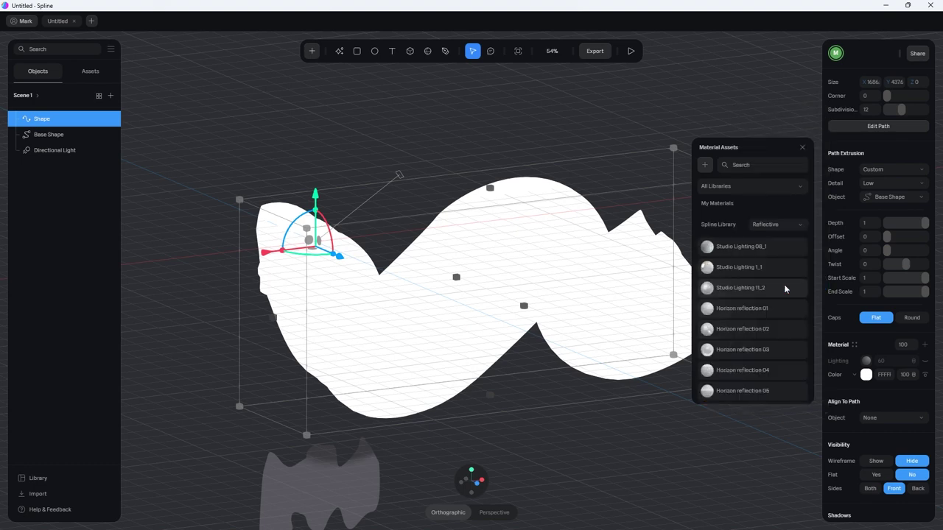
{"action": "left_click", "coordinate": [756, 333]}
{"action": "left_click_drag", "start_coordinate": [611, 331], "coordinate": [520, 326]}
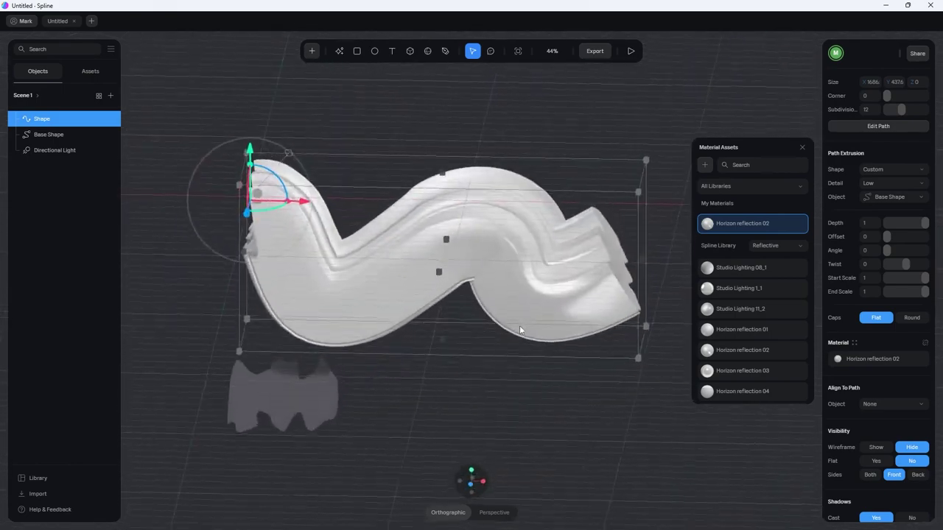
- Return to the front view and edit Base Shape, raising several points along its lower edge, including the lower-left corner
{"action": "mouse_move", "coordinate": [472, 482]}
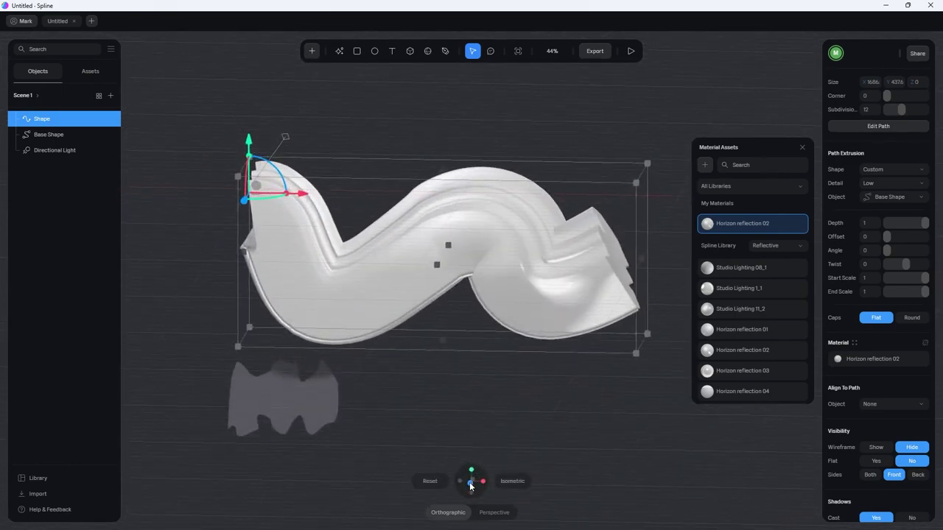
{"action": "left_click", "coordinate": [401, 391]}
{"action": "left_click", "coordinate": [317, 398]}
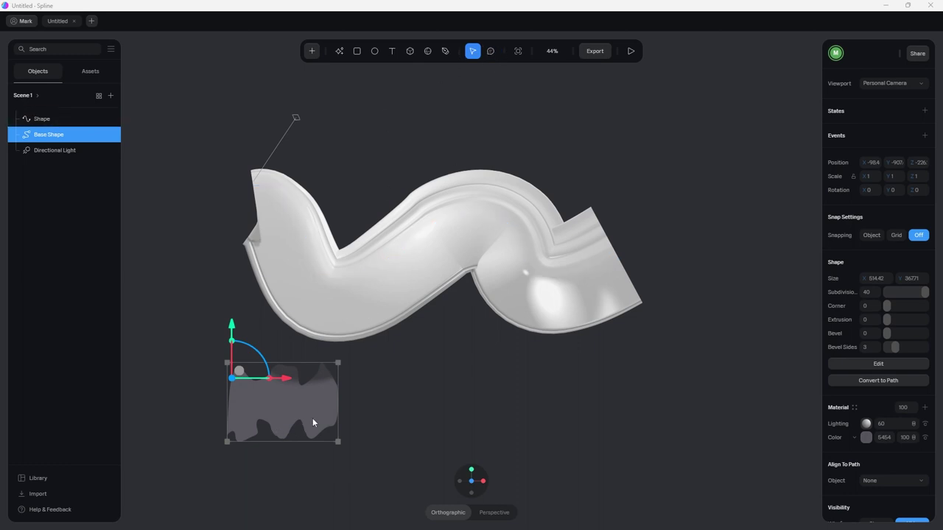
{"action": "left_click", "coordinate": [882, 364]}
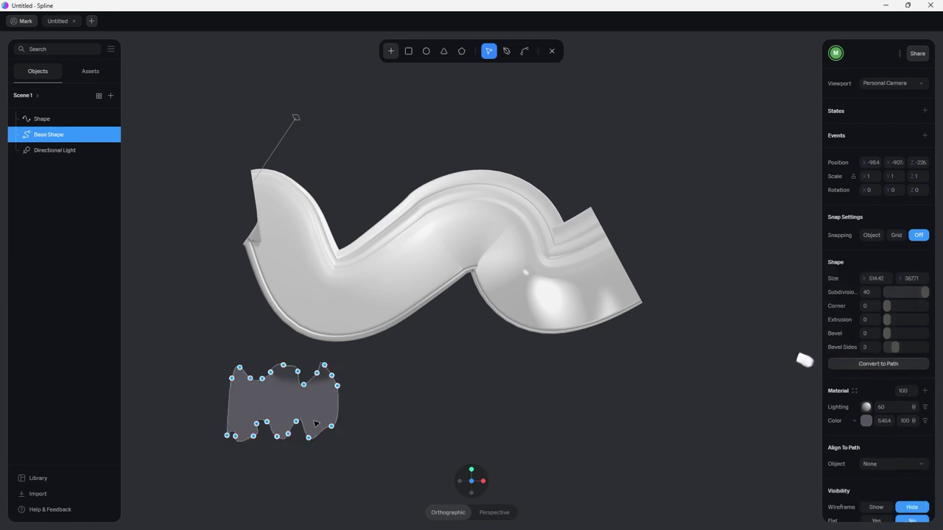
{"action": "left_click_drag", "start_coordinate": [297, 422], "coordinate": [228, 428]}
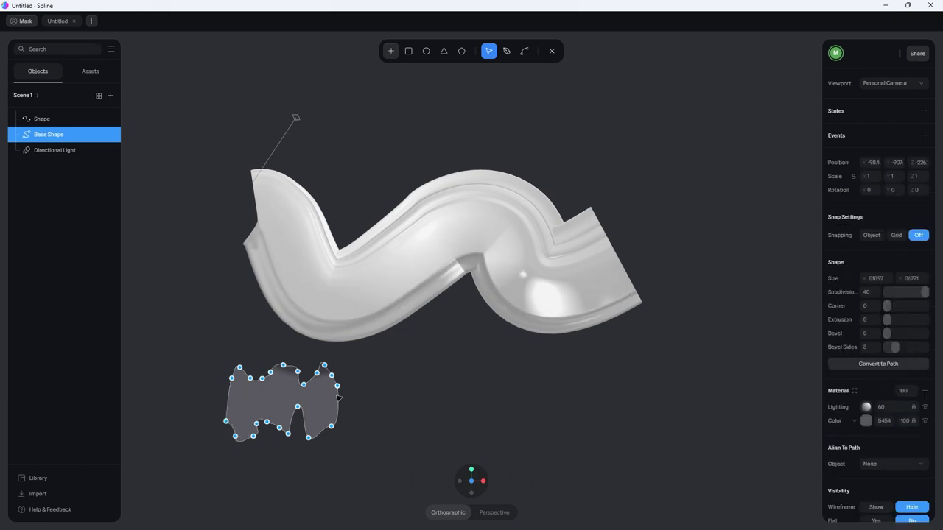
- Slim Base Shape into a thinner wavy strip by lowering its upper-edge and right-side points and tucking in the lower-edge points
{"action": "left_click", "coordinate": [261, 386]}
{"action": "left_click_drag", "start_coordinate": [261, 386], "coordinate": [232, 391]}
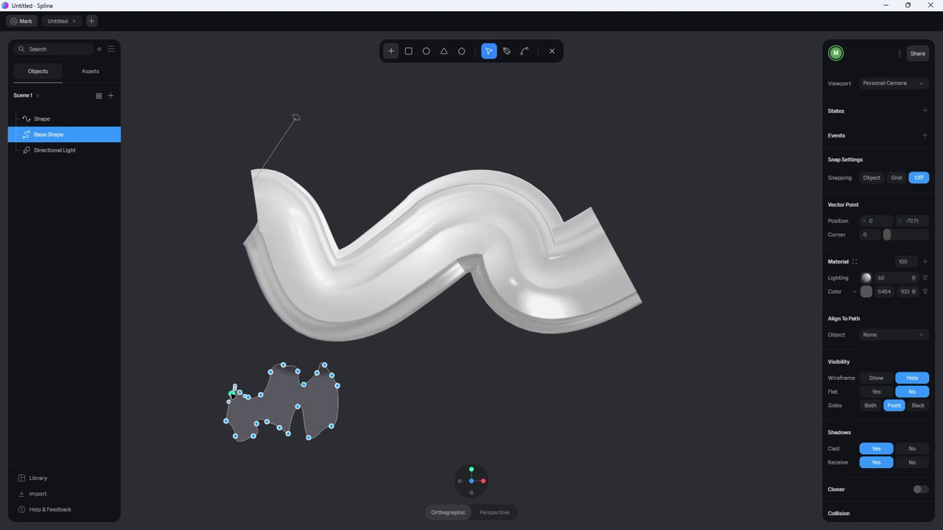
{"action": "mouse_move", "coordinate": [235, 436]}
{"action": "left_mouse_down"}
{"action": "mouse_move", "coordinate": [236, 424]}
{"action": "mouse_move", "coordinate": [247, 429]}
{"action": "left_mouse_up"}
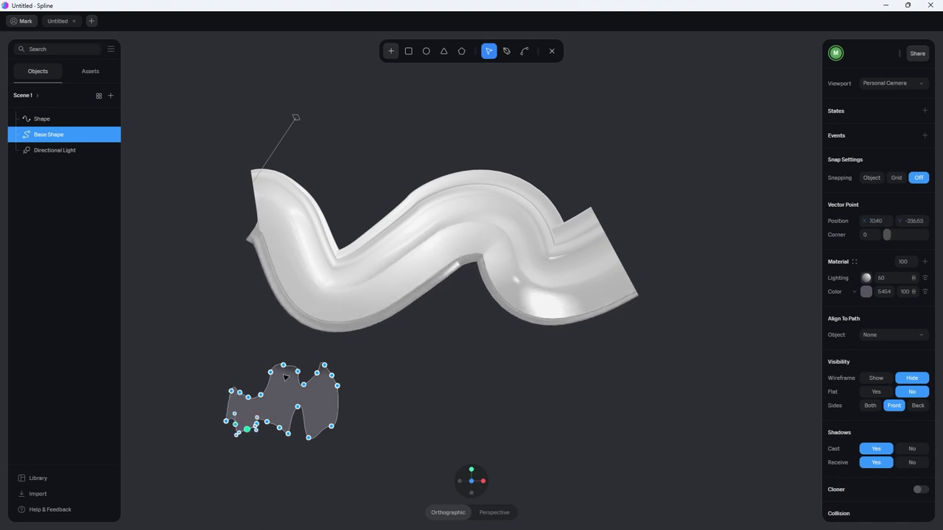
{"action": "left_click_drag", "start_coordinate": [270, 372], "coordinate": [314, 428]}
{"action": "left_click_drag", "start_coordinate": [327, 370], "coordinate": [339, 410]}
{"action": "left_click", "coordinate": [335, 386]}
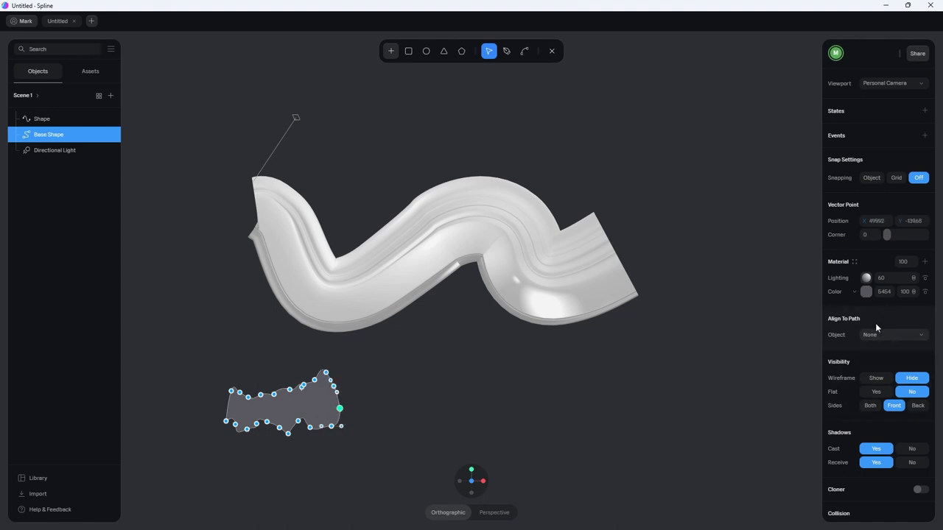
- Finish editing Base Shape's points and scale the shape down to about 0.74 in X and 0.90 in Y
{"action": "left_click", "coordinate": [659, 413]}
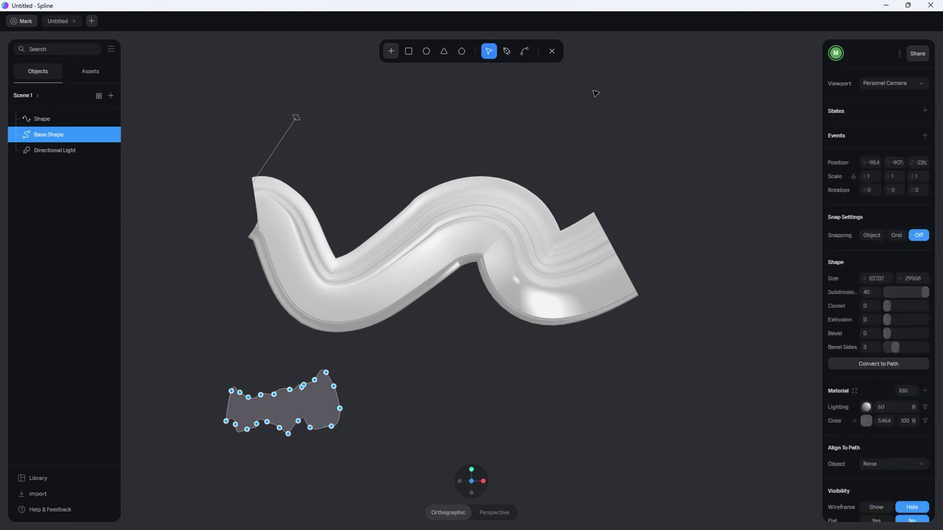
{"action": "left_click", "coordinate": [551, 51]}
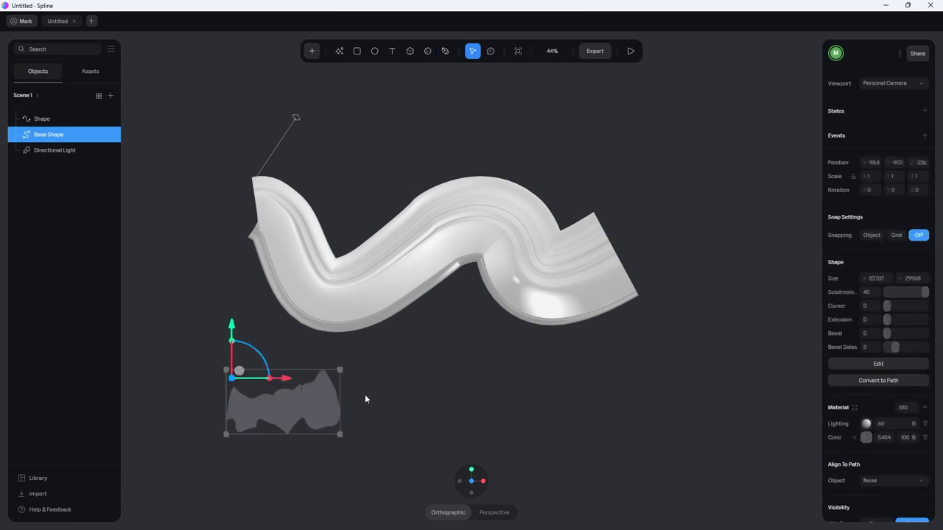
{"action": "left_click_drag", "start_coordinate": [339, 369], "coordinate": [317, 394]}
{"action": "scroll", "coordinate": [364, 259], "scroll_direction": "up", "scroll_amount": 3}
{"action": "left_click_drag", "start_coordinate": [373, 315], "coordinate": [342, 325]}
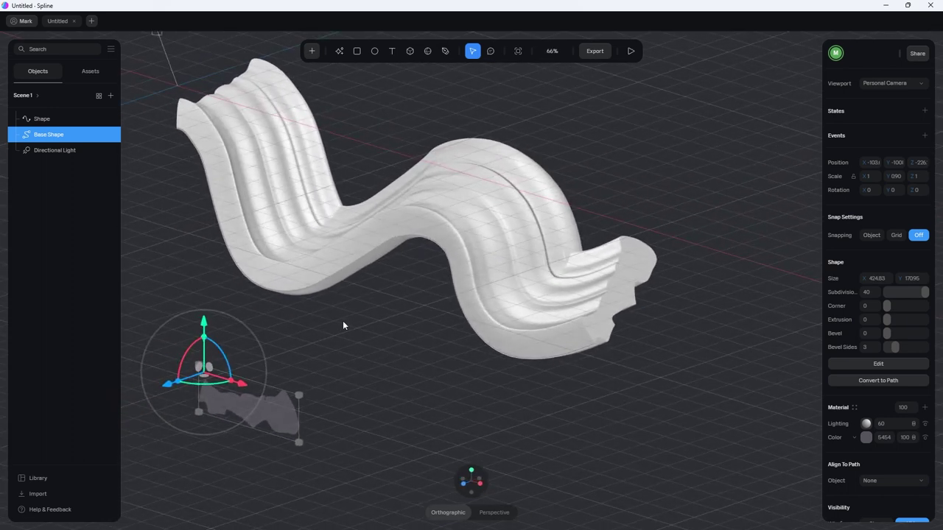
{"action": "left_click_drag", "start_coordinate": [295, 404], "coordinate": [267, 396]}
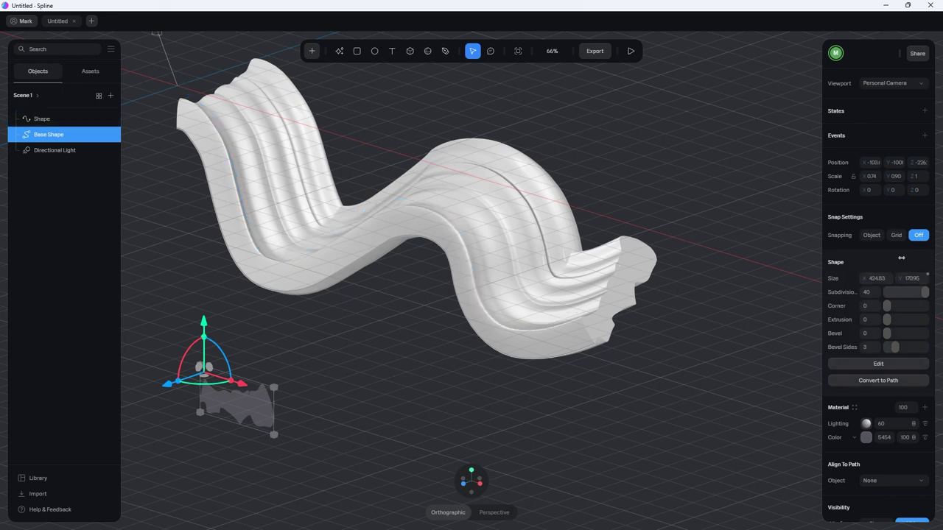
- Reduce Base Shape's size to 262.83 by 125.95 and return to the front view
{"action": "mouse_move", "coordinate": [901, 257]}
{"action": "left_mouse_down"}
{"action": "mouse_move", "coordinate": [771, 258]}
{"action": "mouse_move", "coordinate": [783, 259]}
{"action": "left_mouse_up"}
{"action": "mouse_move", "coordinate": [548, 446]}
{"action": "left_mouse_down"}
{"action": "mouse_move", "coordinate": [548, 432]}
{"action": "mouse_move", "coordinate": [538, 432]}
{"action": "left_mouse_up"}
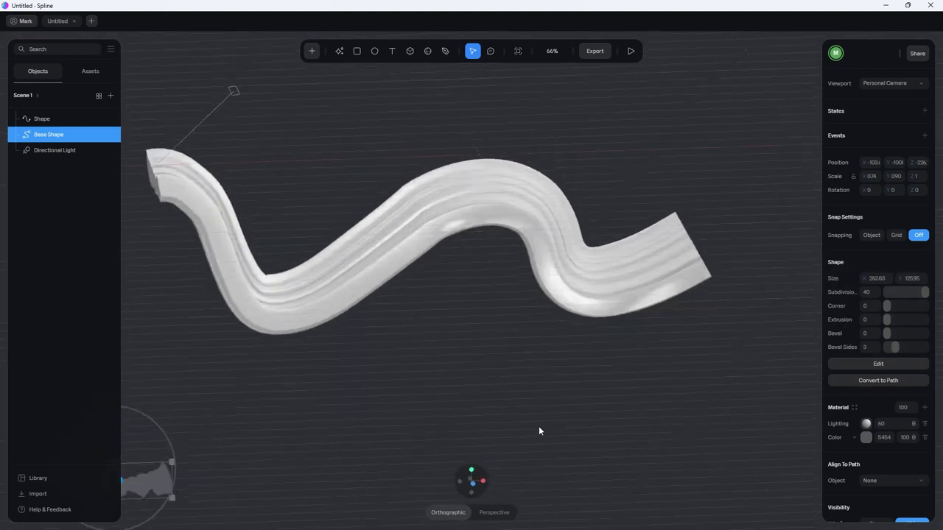
{"action": "left_click", "coordinate": [472, 482]}
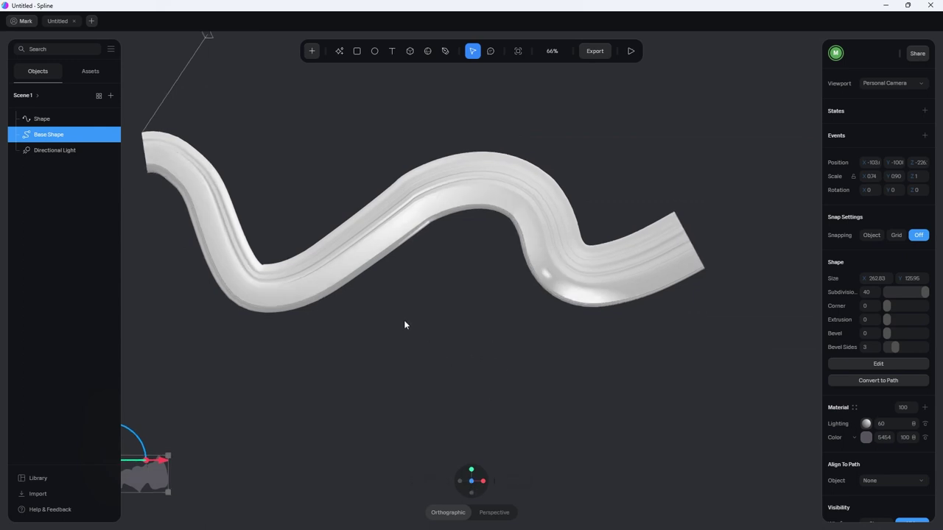
{"action": "scroll", "coordinate": [403, 324], "scroll_direction": "up", "scroll_amount": 3}
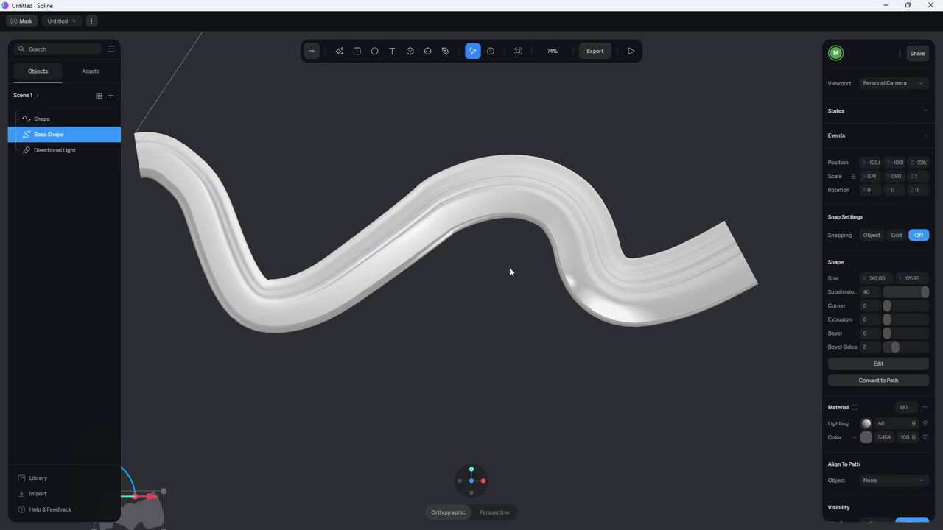
- Add a new state to the extruded line alongside its Base State
{"action": "left_click", "coordinate": [509, 221]}
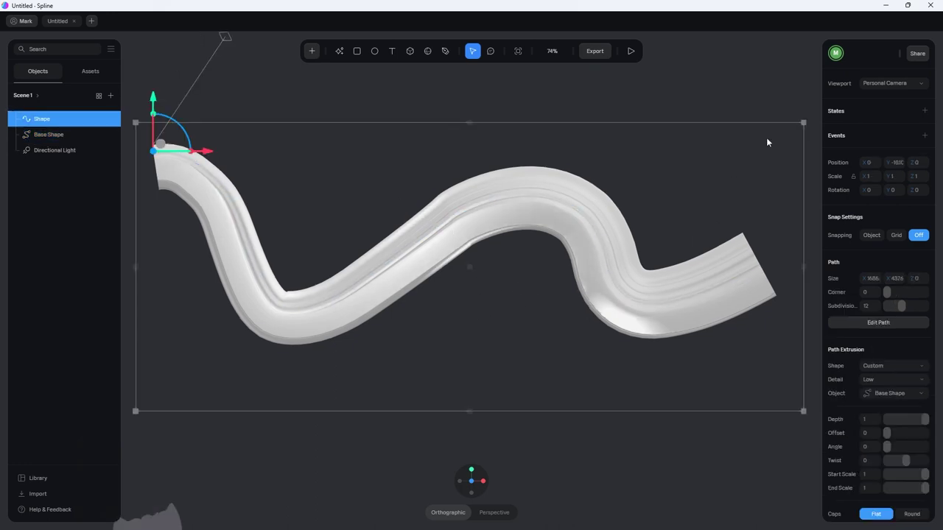
{"action": "left_click", "coordinate": [925, 110]}
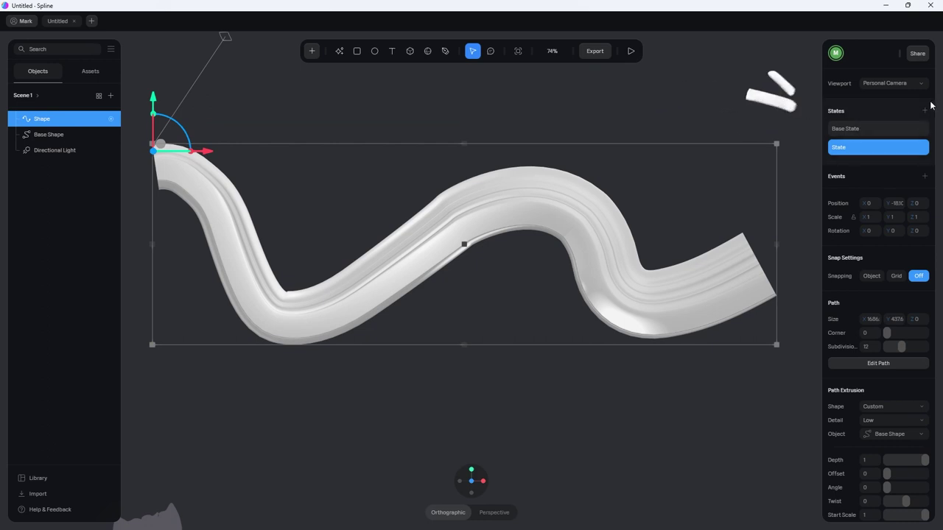
{"action": "left_click", "coordinate": [862, 129]}
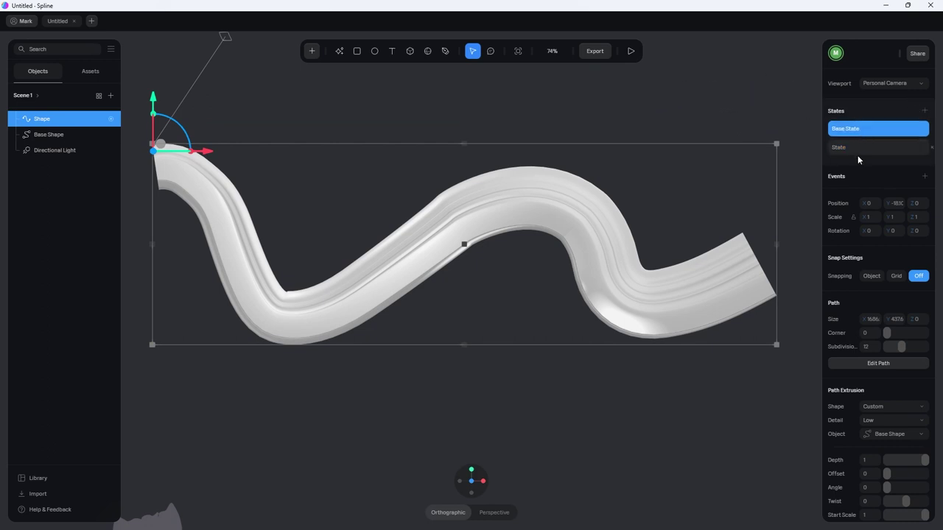
{"action": "left_click", "coordinate": [856, 150]}
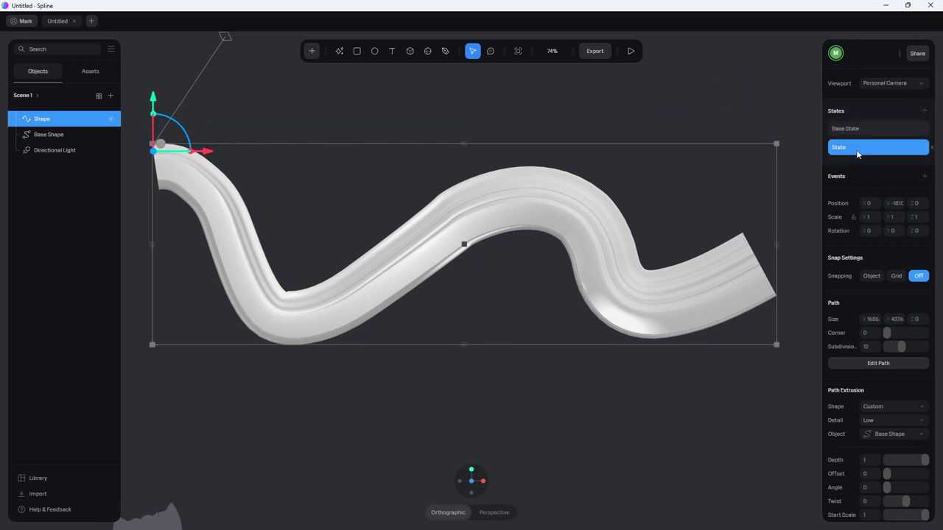
- Add a Start event to the line with a Transition action going from Base State to State
{"action": "left_click", "coordinate": [926, 177]}
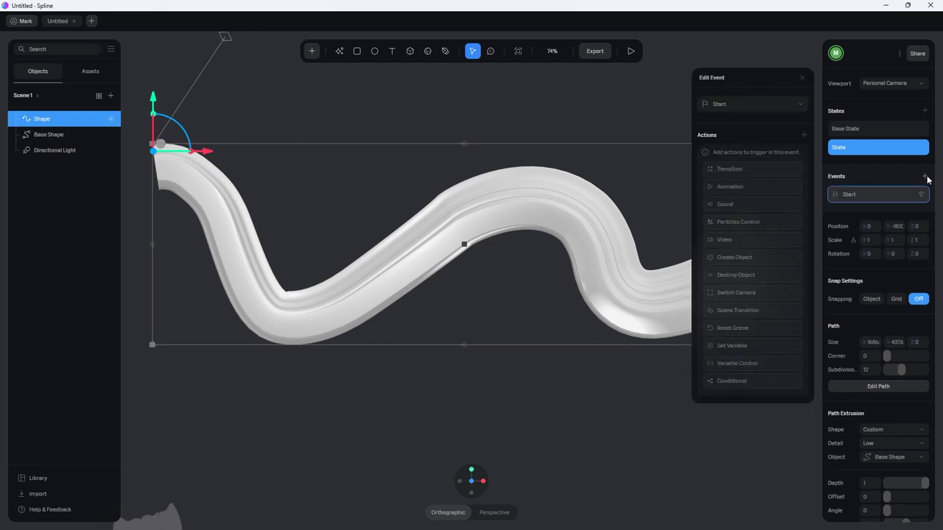
{"action": "left_click", "coordinate": [759, 169]}
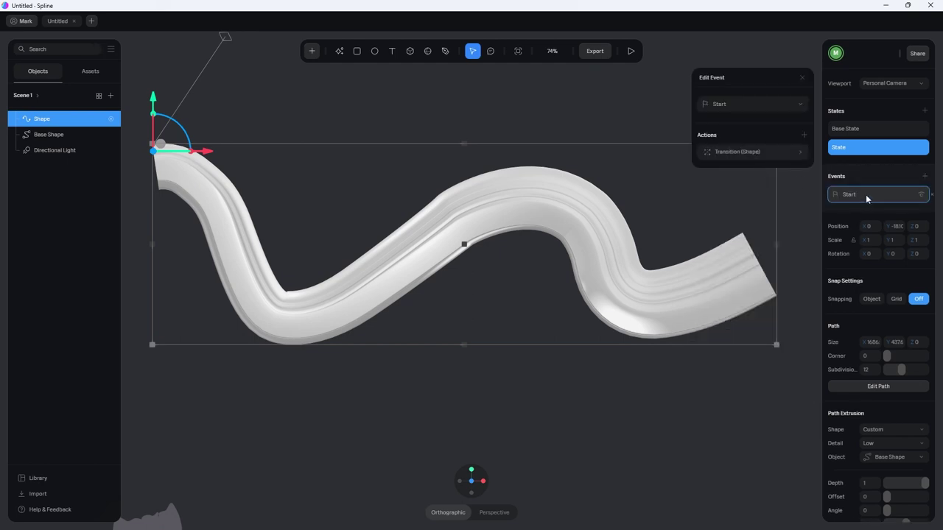
{"action": "left_click", "coordinate": [741, 105]}
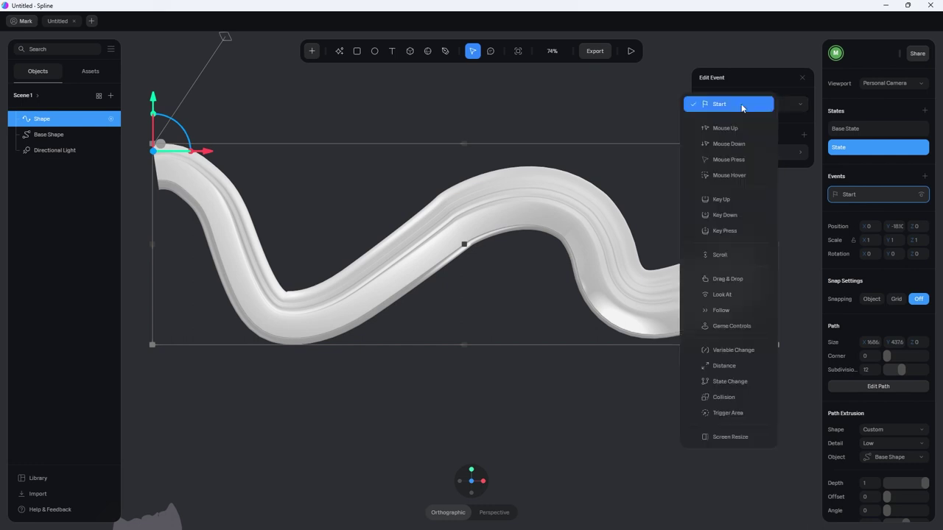
{"action": "left_click", "coordinate": [742, 108]}
{"action": "left_click", "coordinate": [774, 152]}
{"action": "left_click", "coordinate": [752, 212]}
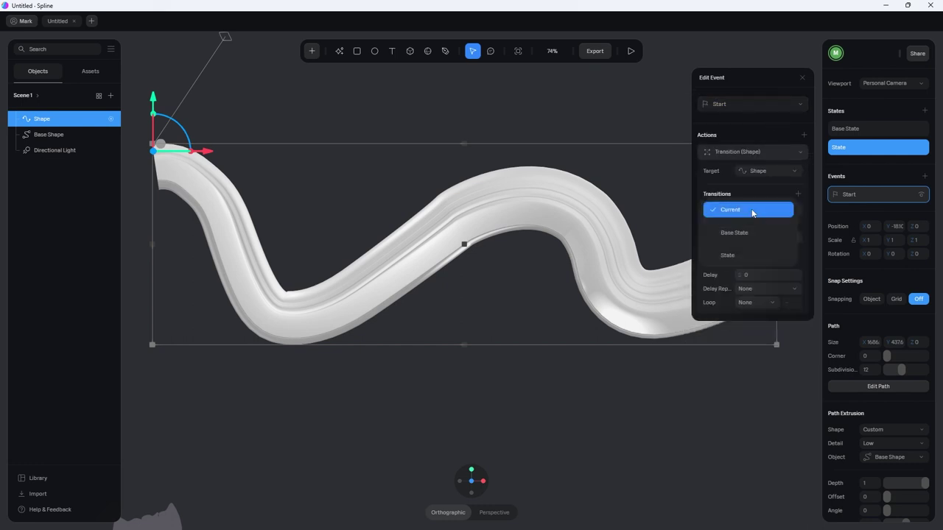
{"action": "left_click", "coordinate": [748, 233]}
{"action": "left_click", "coordinate": [736, 237]}
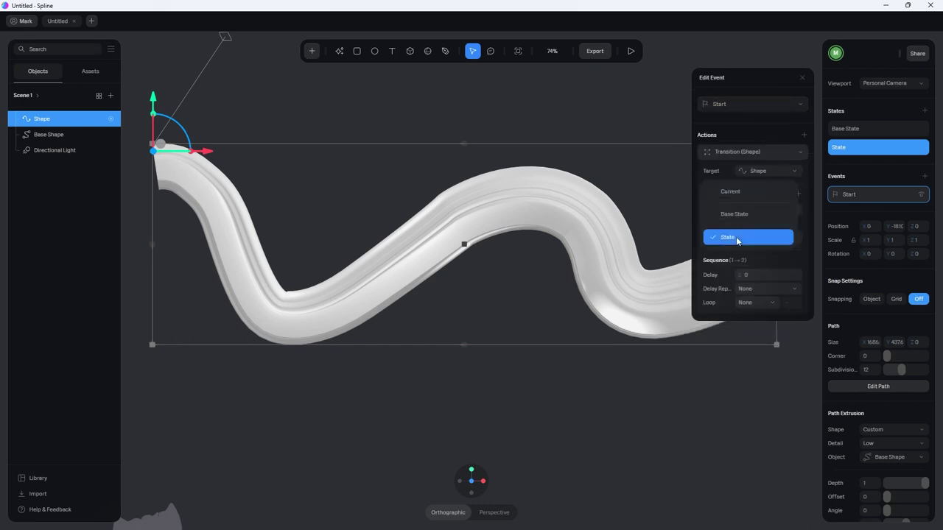
{"action": "left_click", "coordinate": [736, 236]}
- Set the transition's duration to 20, its loop to Infinite and its cycle to Ping Pong Reverse
{"action": "left_click", "coordinate": [725, 224]}
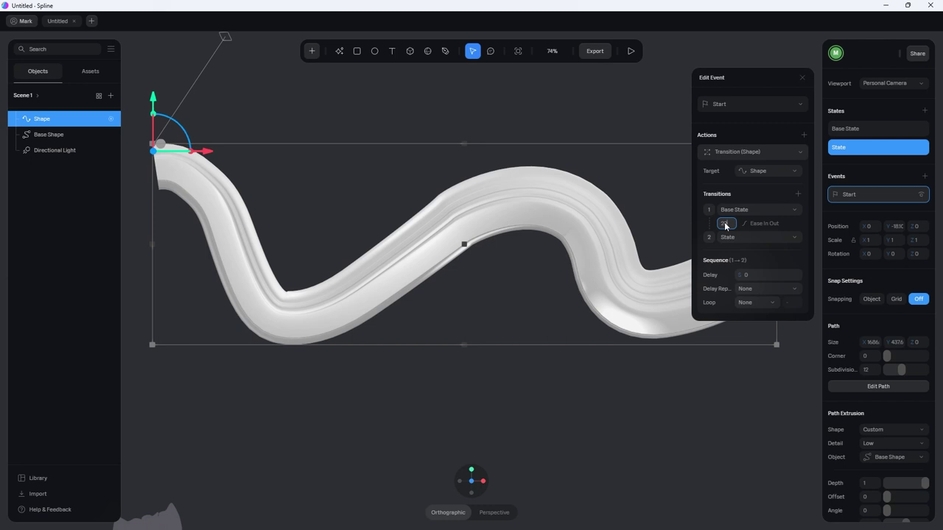
{"action": "left_click", "coordinate": [763, 304]}
{"action": "left_click", "coordinate": [762, 333]}
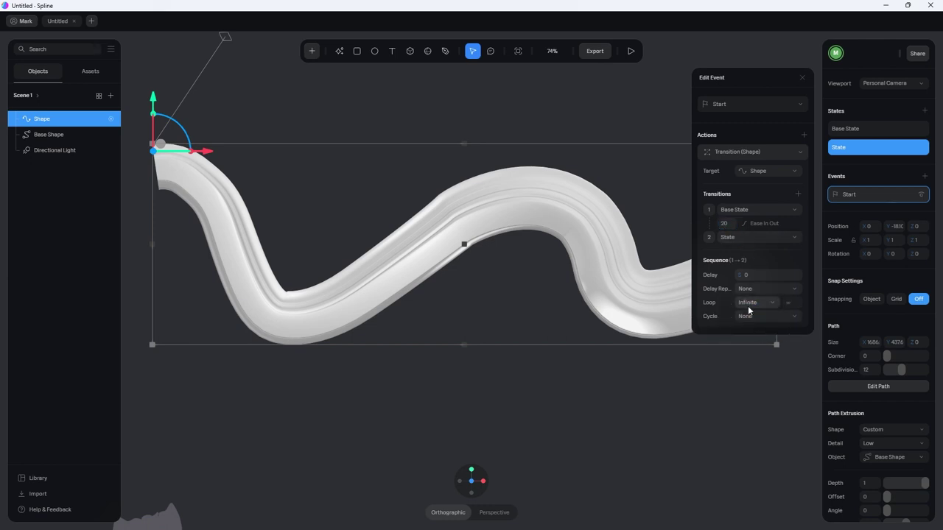
{"action": "left_click", "coordinate": [780, 315]}
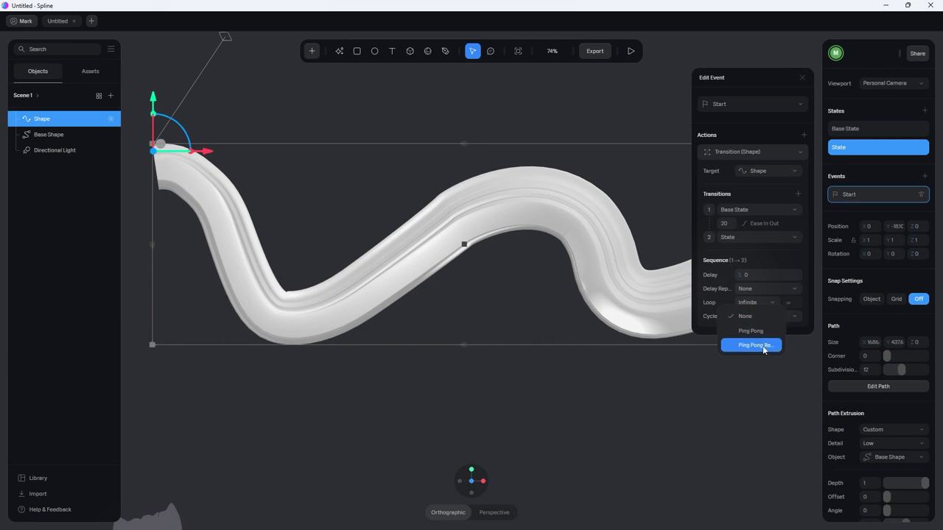
{"action": "left_click", "coordinate": [764, 346]}
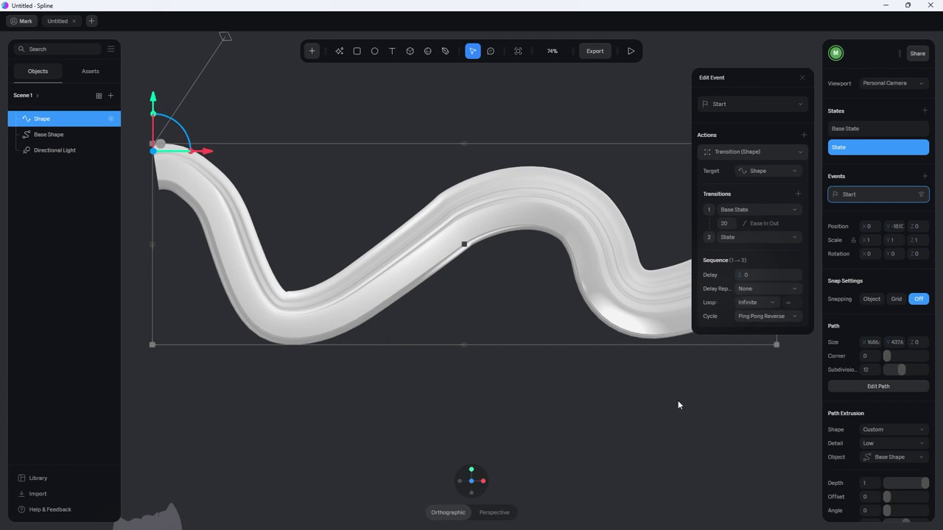
{"action": "left_click", "coordinate": [641, 431]}
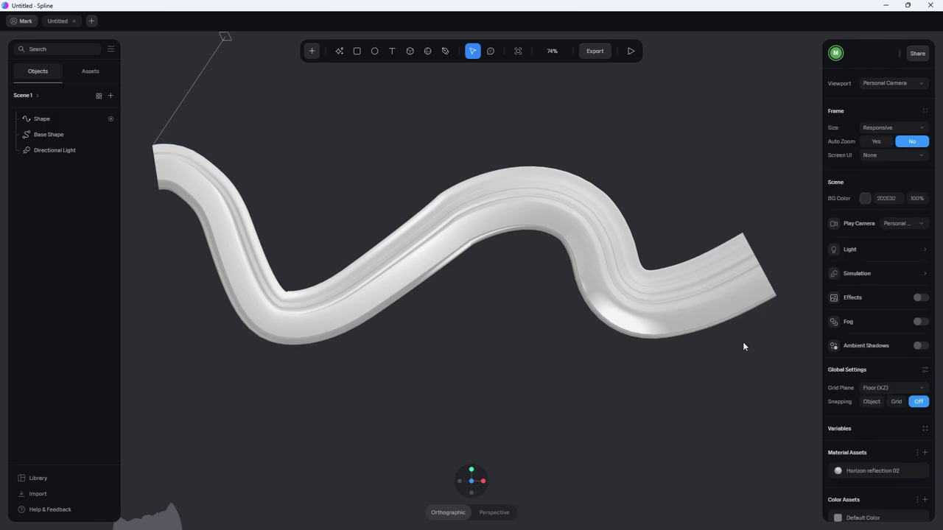
- In the line's Base State, set the path extrusion angle to 55 and twist to 148
{"action": "left_click", "coordinate": [50, 119]}
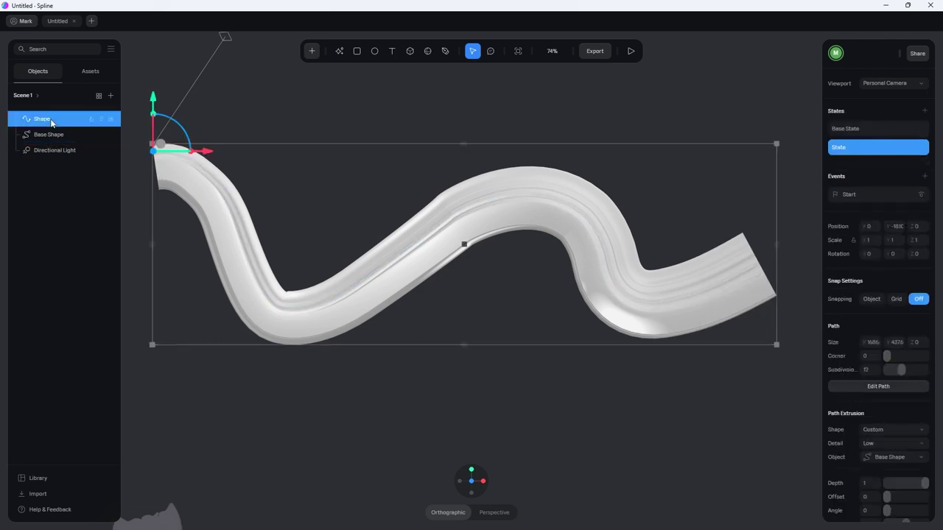
{"action": "left_click", "coordinate": [856, 132]}
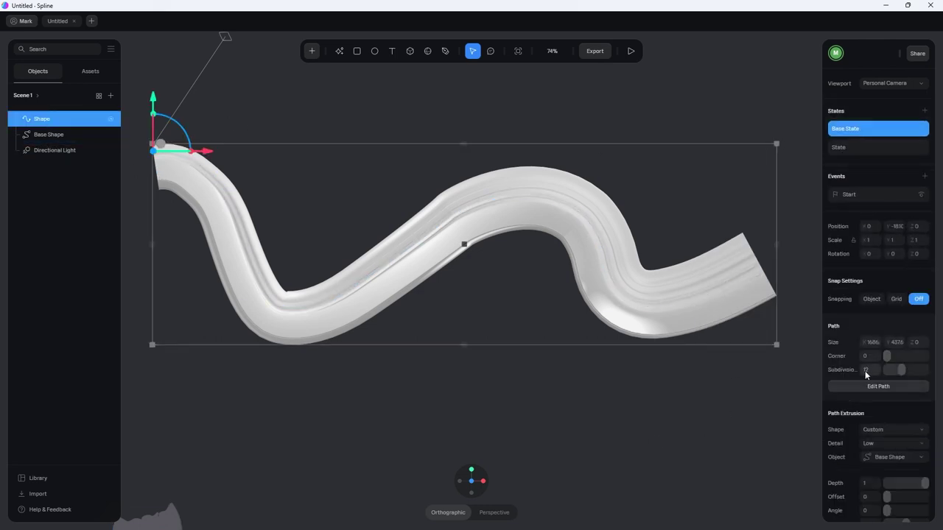
{"action": "scroll", "coordinate": [862, 414], "scroll_direction": "down", "scroll_amount": 3}
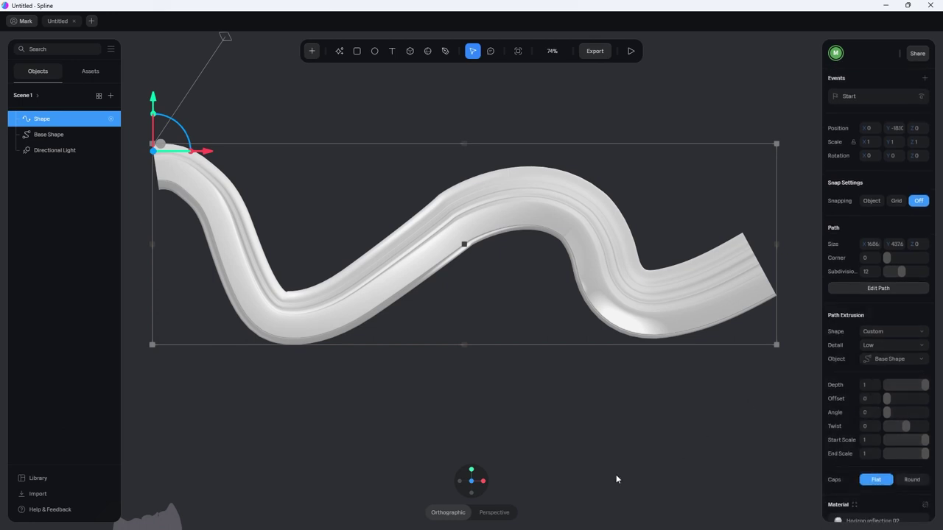
{"action": "mouse_move", "coordinate": [473, 487]}
{"action": "left_click_drag", "start_coordinate": [887, 413], "coordinate": [893, 413]}
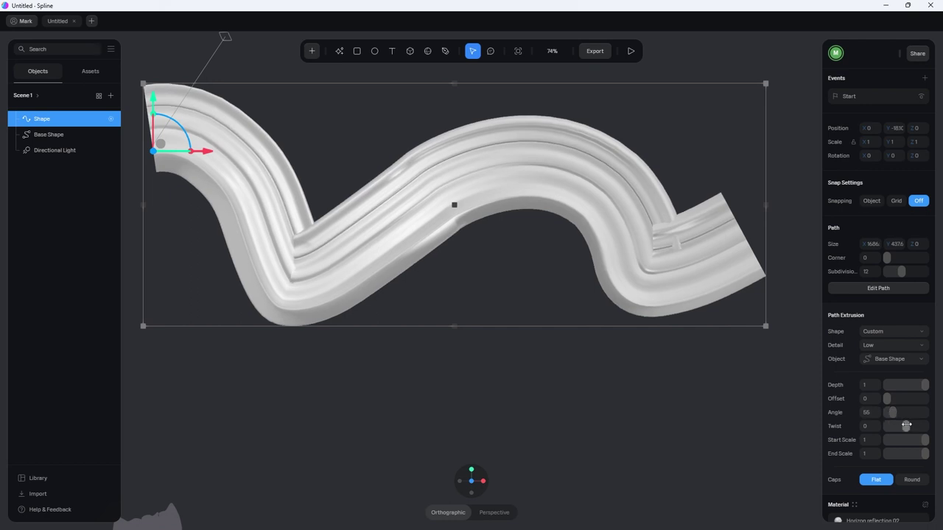
{"action": "left_click_drag", "start_coordinate": [907, 425], "coordinate": [909, 425]}
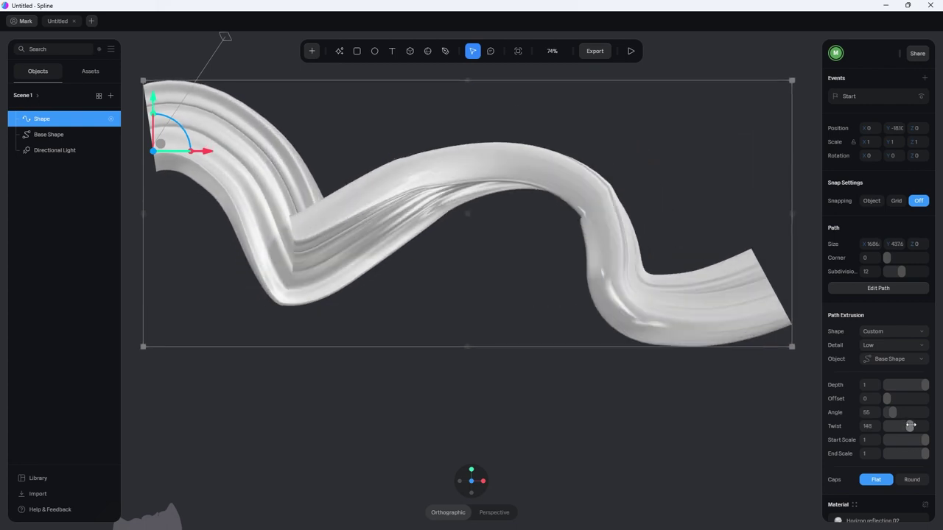
- In the line's second state, State, set the path extrusion angle to 138 and twist to 370
{"action": "scroll", "coordinate": [844, 214], "scroll_direction": "up", "scroll_amount": 3}
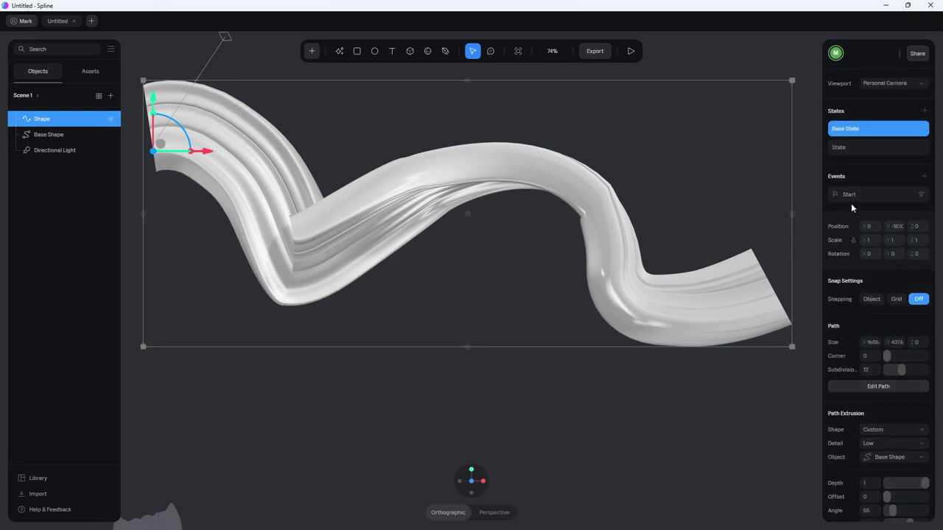
{"action": "left_click", "coordinate": [865, 149]}
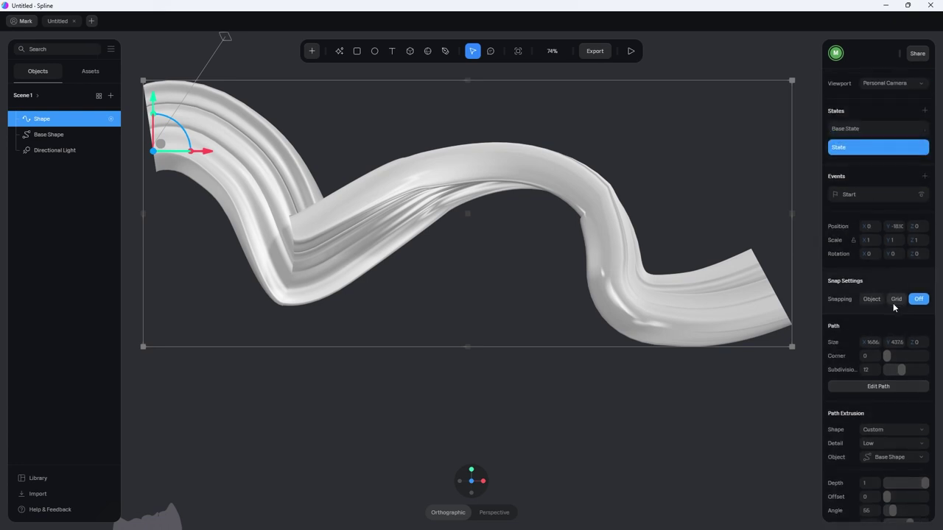
{"action": "scroll", "coordinate": [895, 305], "scroll_direction": "down", "scroll_amount": 6}
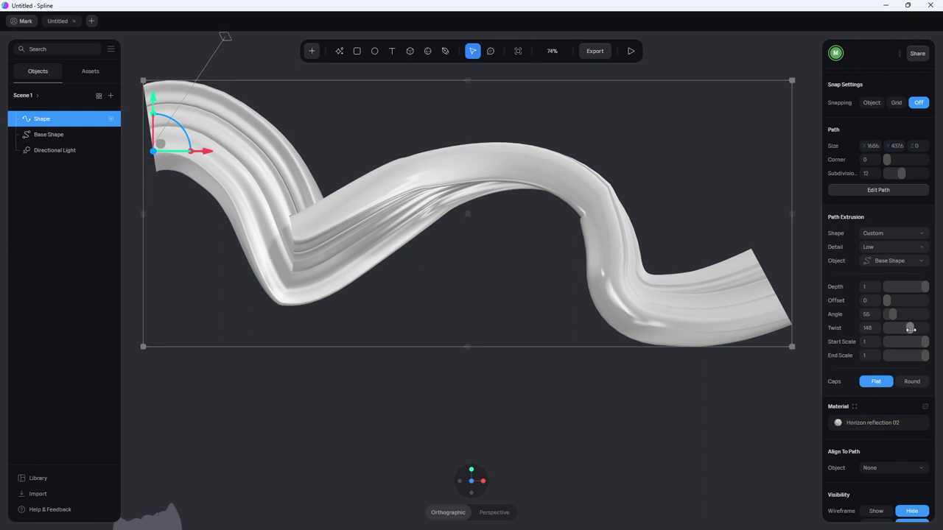
{"action": "scroll", "coordinate": [880, 185], "scroll_direction": "up", "scroll_amount": 6}
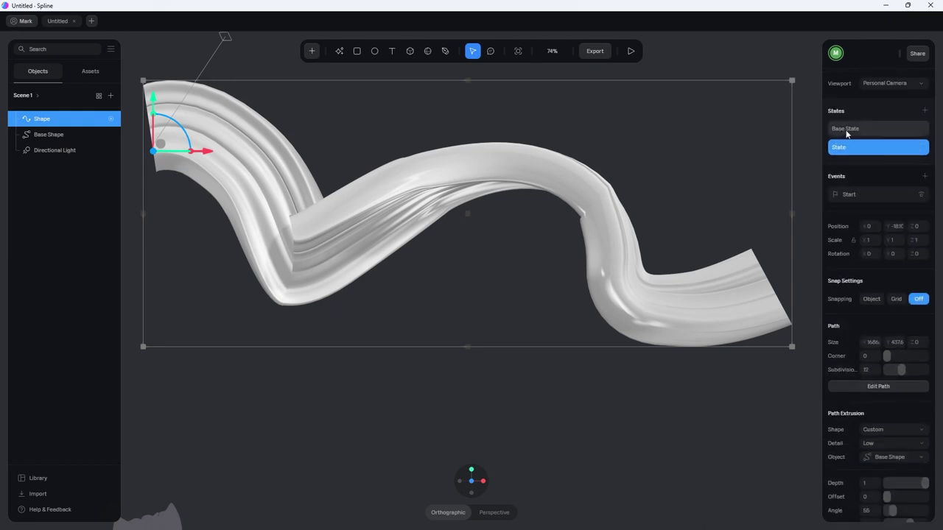
{"action": "scroll", "coordinate": [872, 295], "scroll_direction": "down", "scroll_amount": 7}
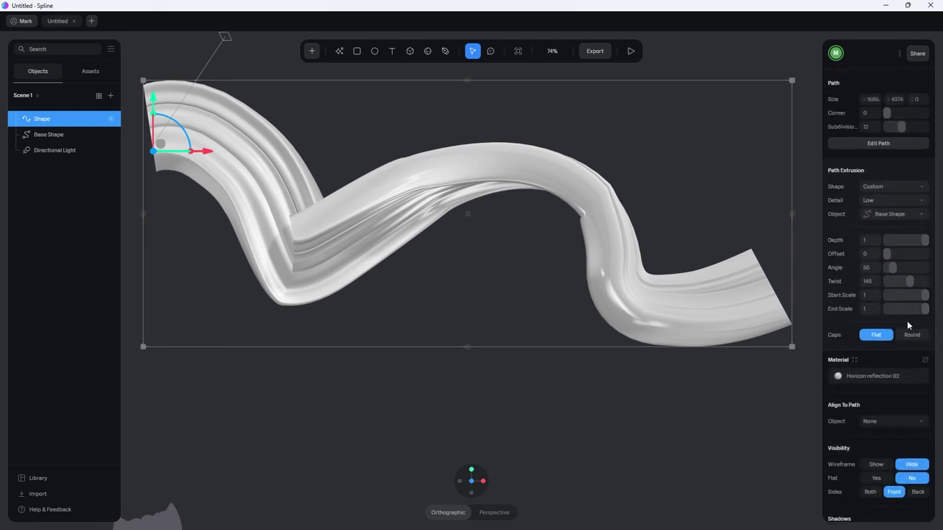
{"action": "left_click_drag", "start_coordinate": [895, 268], "coordinate": [916, 280]}
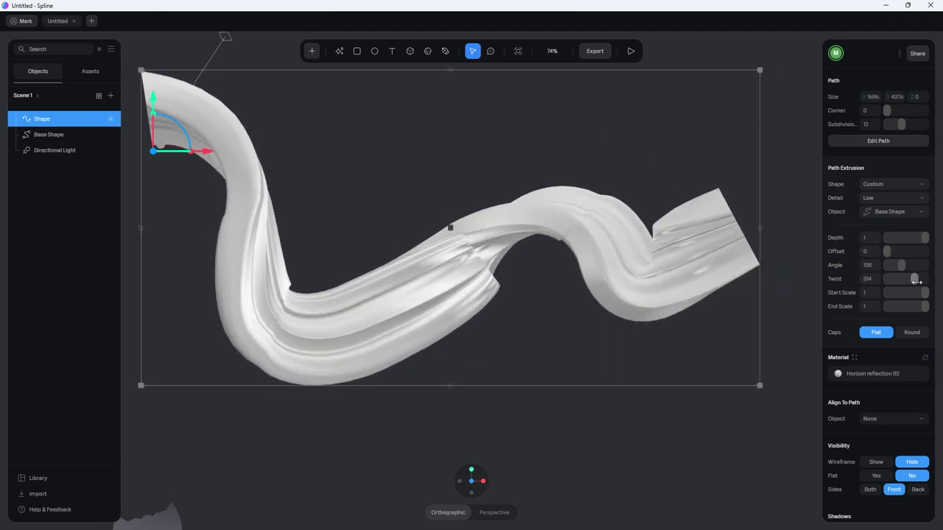
- Play the scene to preview the twisting animation between the two states, then return to the editor
{"action": "scroll", "coordinate": [612, 321], "scroll_direction": "down", "scroll_amount": 2}
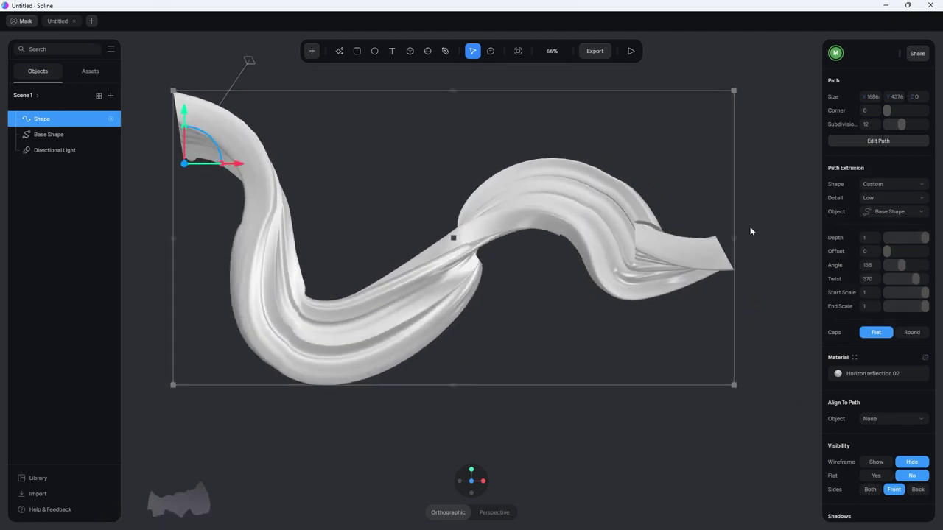
{"action": "left_click", "coordinate": [632, 52]}
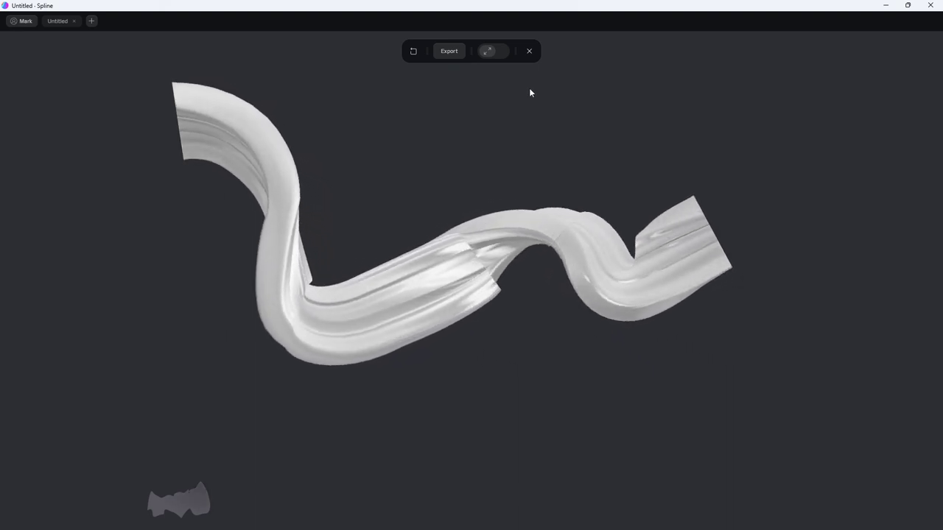
{"action": "left_click", "coordinate": [529, 51]}
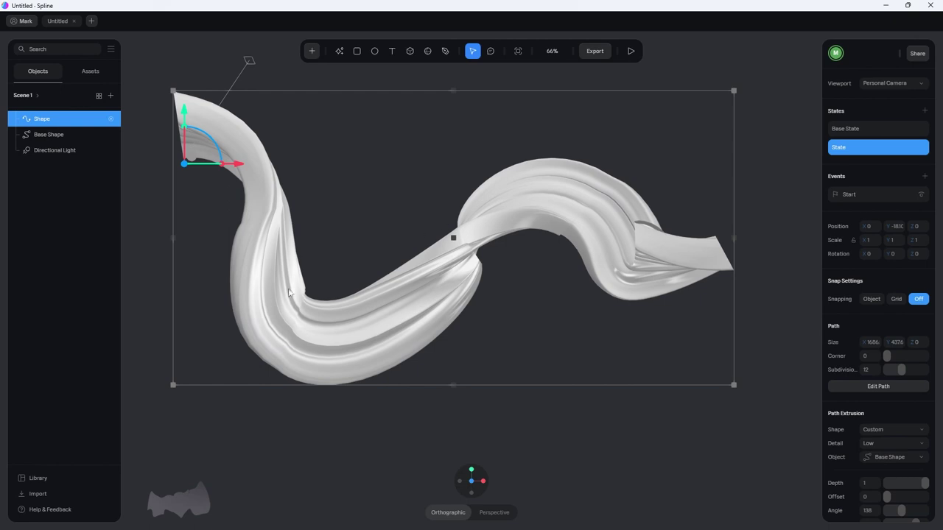
- In the line's Base State, edit the path to extend its left end outward and shift the neighbouring point left
{"action": "left_click", "coordinate": [848, 129]}
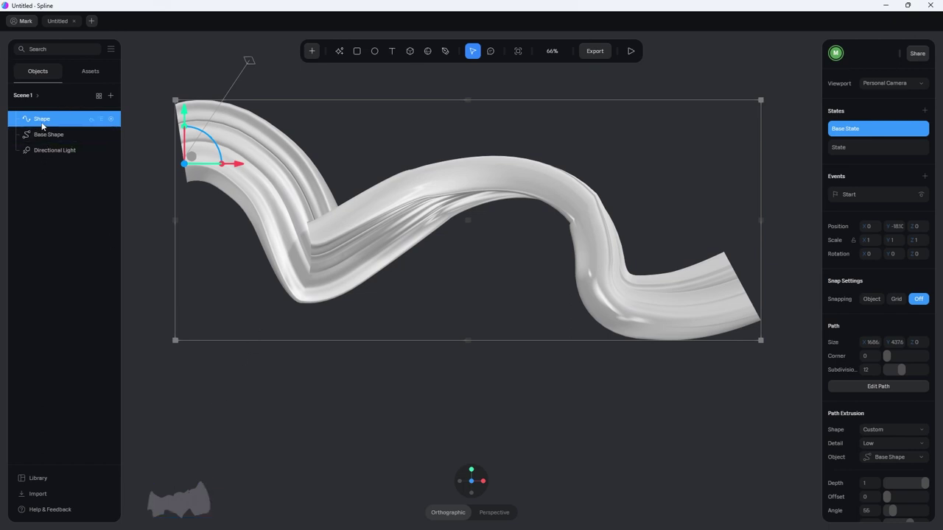
{"action": "left_click", "coordinate": [881, 388]}
{"action": "left_click_drag", "start_coordinate": [185, 164], "coordinate": [132, 156]}
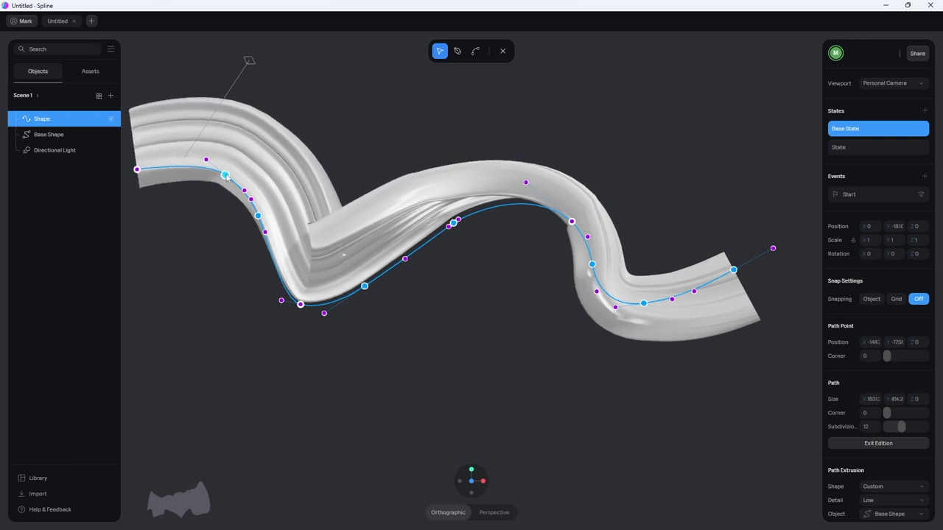
{"action": "left_click_drag", "start_coordinate": [225, 175], "coordinate": [214, 159]}
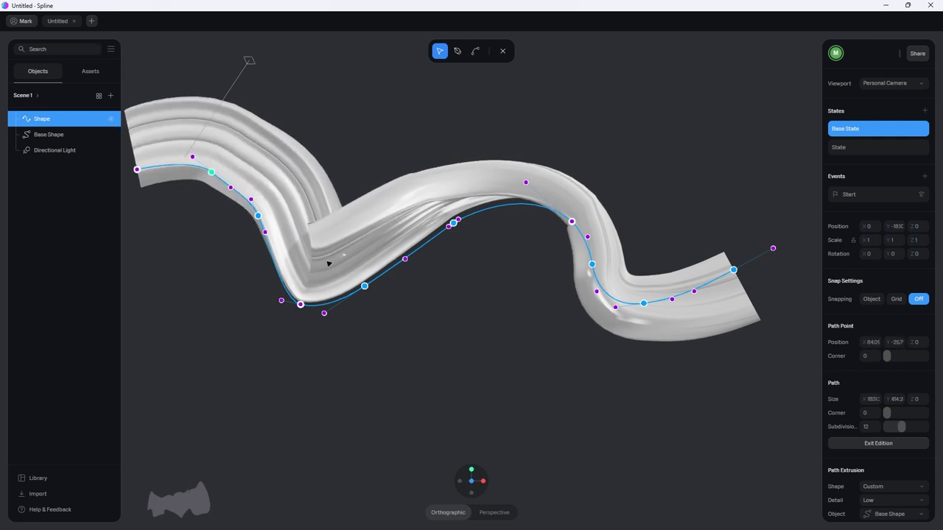
- Widen and round the path's first valley by moving its two bottom points apart and the descending slope's point outward
{"action": "left_click_drag", "start_coordinate": [303, 294], "coordinate": [273, 258]}
{"action": "left_click", "coordinate": [273, 271]}
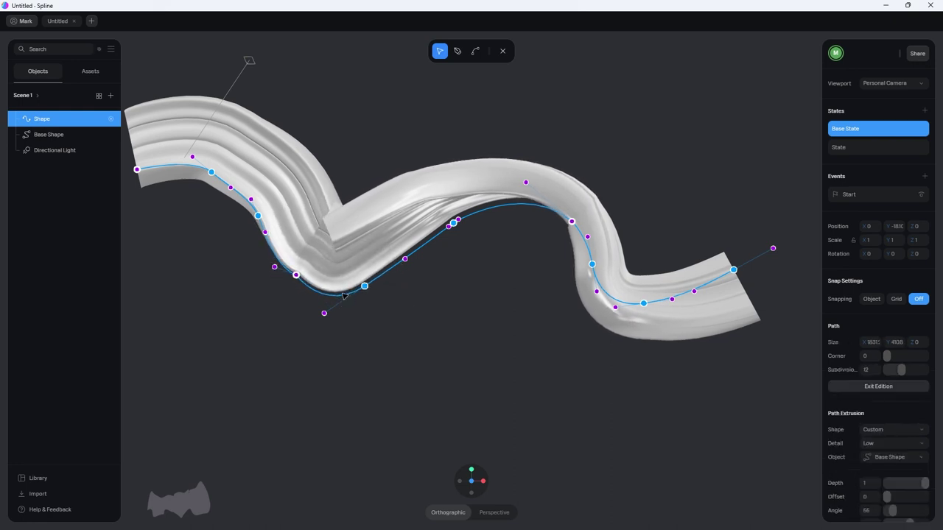
{"action": "left_click", "coordinate": [364, 285]}
{"action": "left_click_drag", "start_coordinate": [364, 286], "coordinate": [397, 287]}
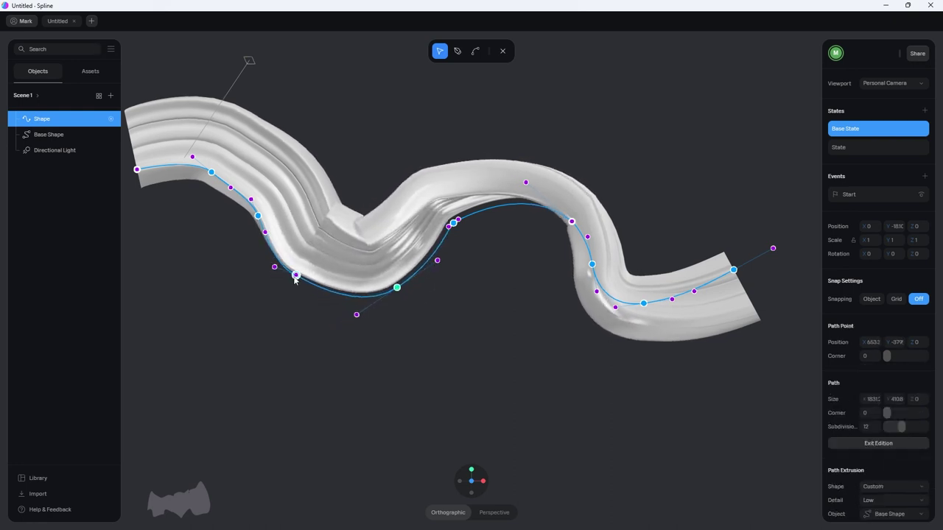
{"action": "left_click_drag", "start_coordinate": [294, 279], "coordinate": [291, 295]}
{"action": "left_click_drag", "start_coordinate": [268, 241], "coordinate": [240, 224]}
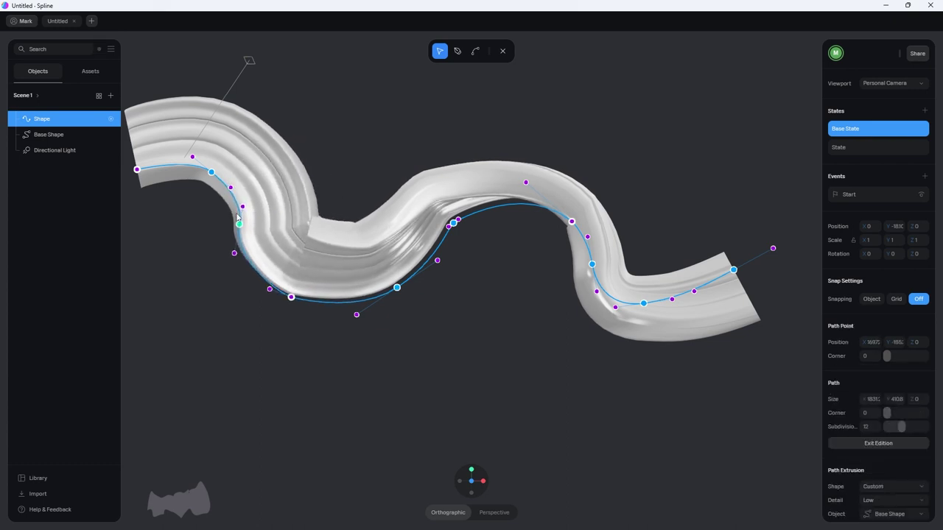
- Shift the path points around the valley and the following rise slightly in depth, finish path editing and show the second state, State
{"action": "left_click_drag", "start_coordinate": [334, 383], "coordinate": [356, 394]}
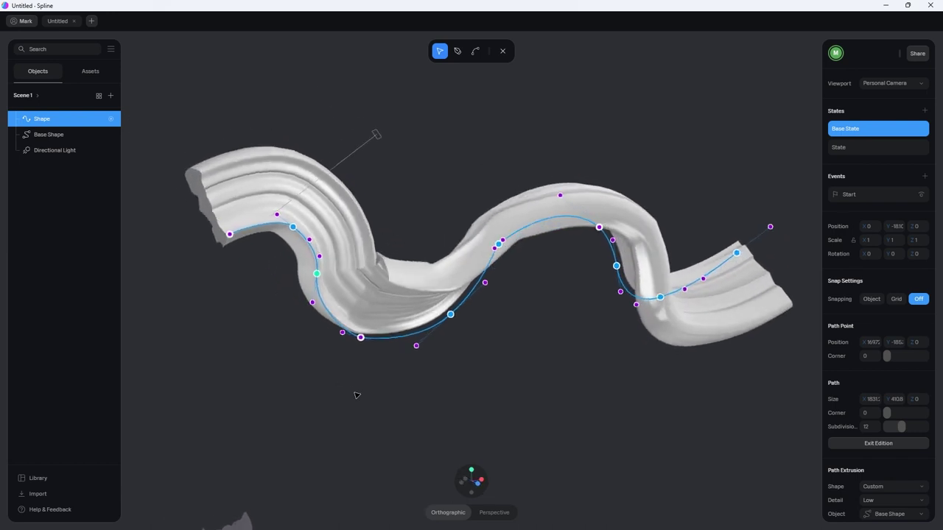
{"action": "left_click_drag", "start_coordinate": [451, 316], "coordinate": [451, 305]}
{"action": "left_click_drag", "start_coordinate": [498, 246], "coordinate": [512, 237]}
{"action": "left_click_drag", "start_coordinate": [472, 341], "coordinate": [327, 317]}
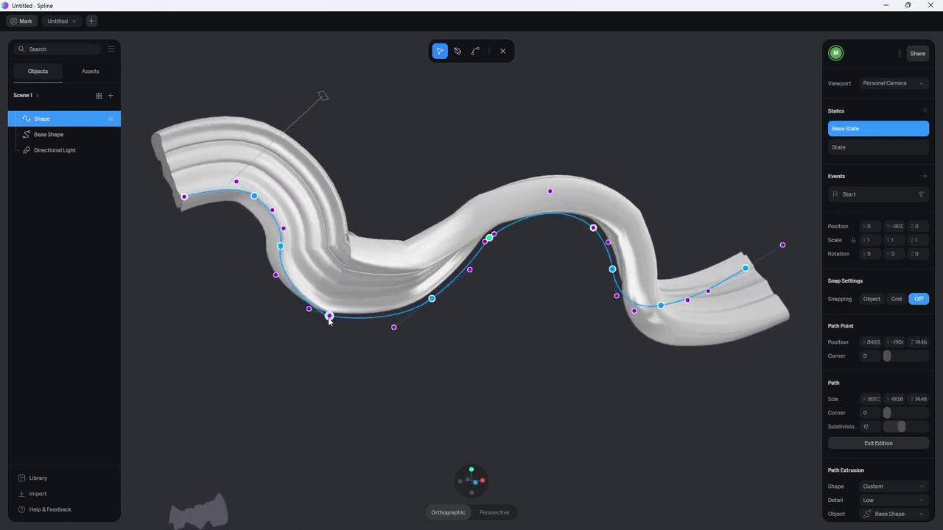
{"action": "left_click", "coordinate": [877, 443]}
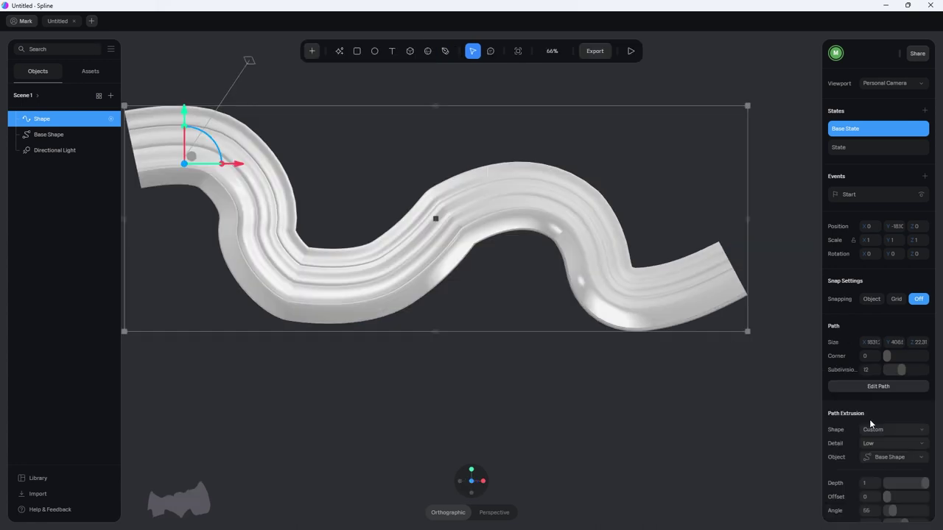
{"action": "left_click", "coordinate": [876, 148]}
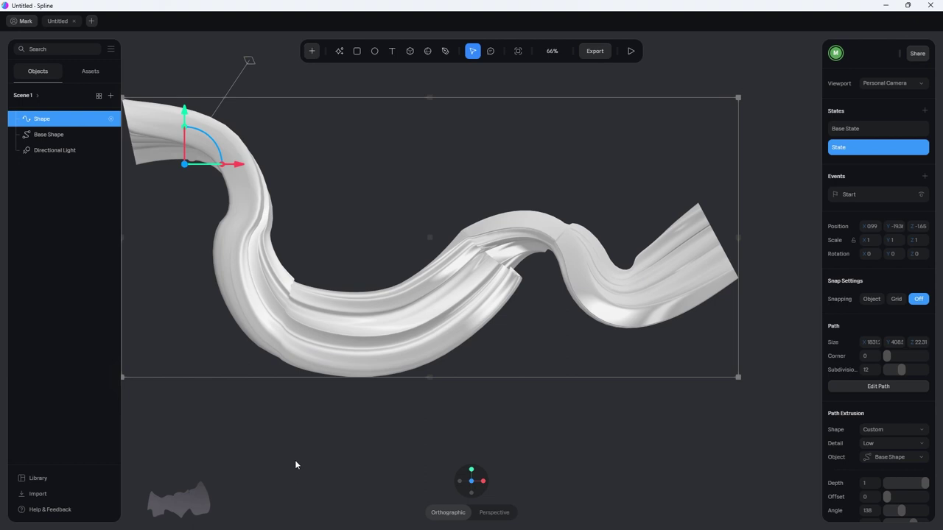
- Hide the Base Shape profile object in the scene and deselect it
{"action": "left_click", "coordinate": [56, 134]}
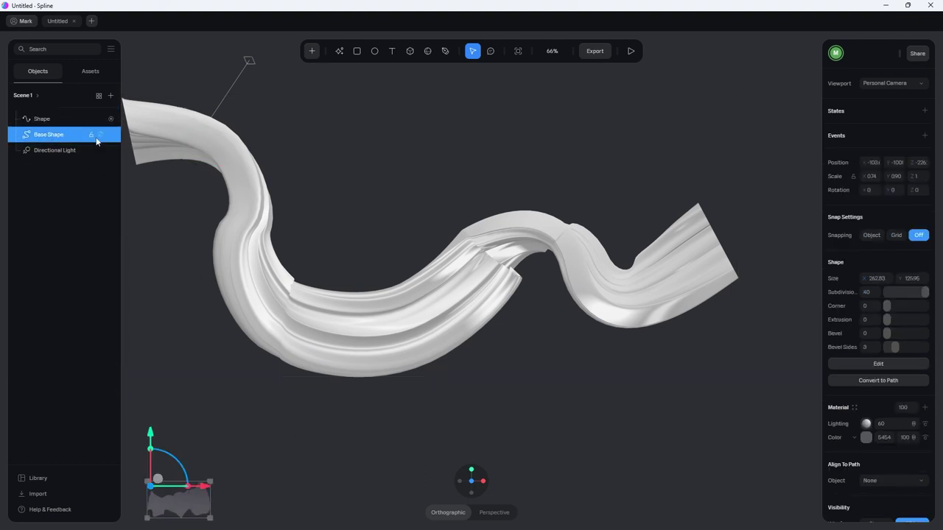
{"action": "left_click", "coordinate": [102, 135]}
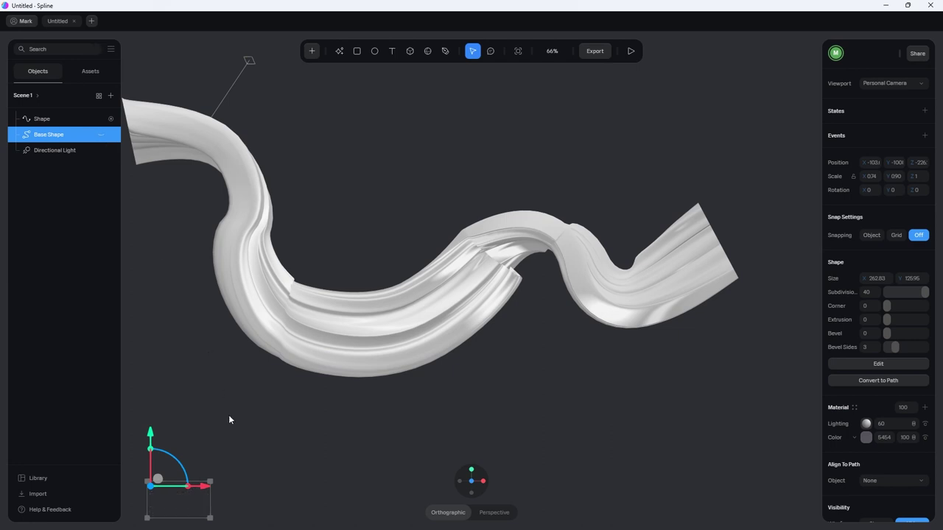
{"action": "left_click", "coordinate": [220, 496]}
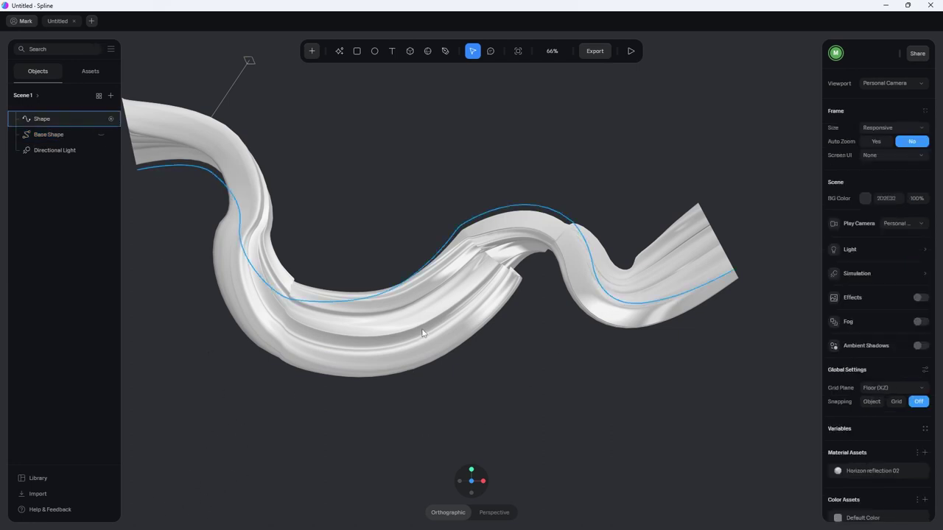
- Inspect the website page's line background section in the browser, then return to the Spline scene
{"action": "middle_click_drag", "start_coordinate": [423, 331], "coordinate": [461, 357]}
{"action": "scroll", "coordinate": [462, 357], "scroll_direction": "up", "scroll_amount": 2}
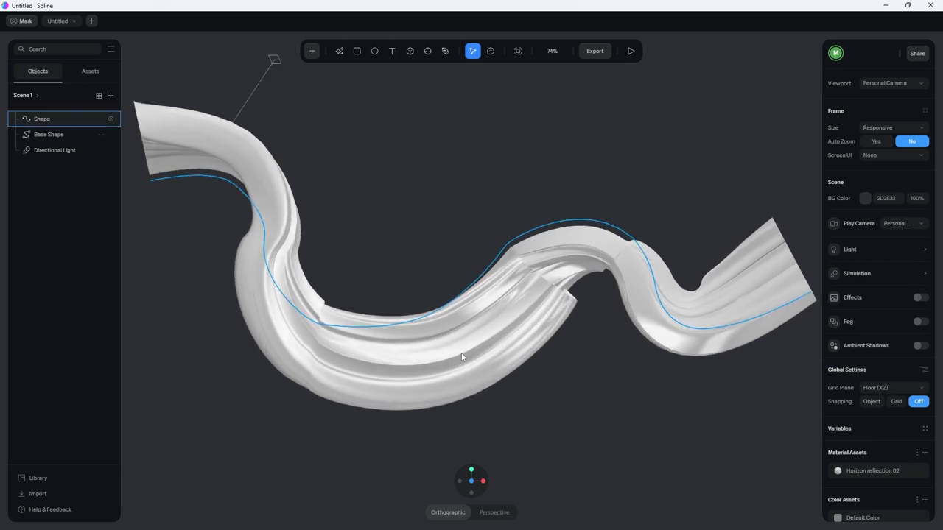
{"action": "left_click", "coordinate": [885, 5]}
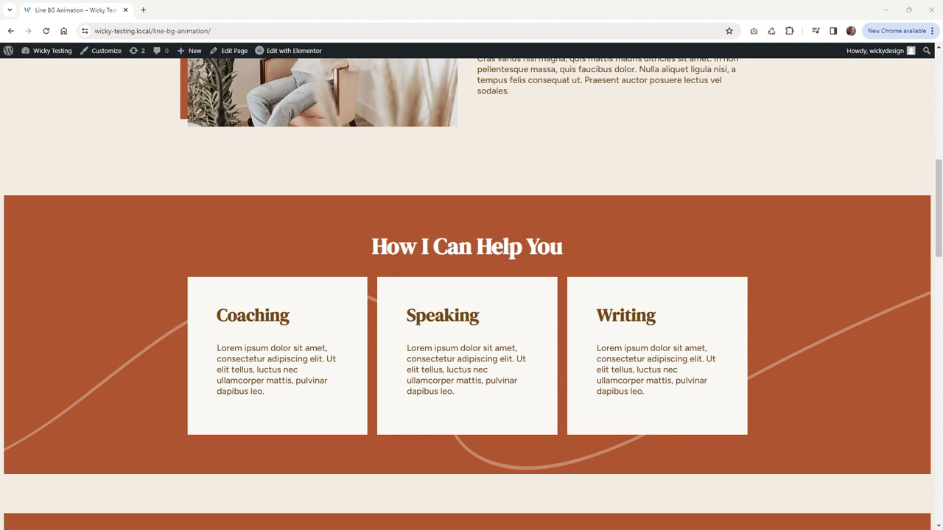
{"action": "key", "text": "alt+Tab"}
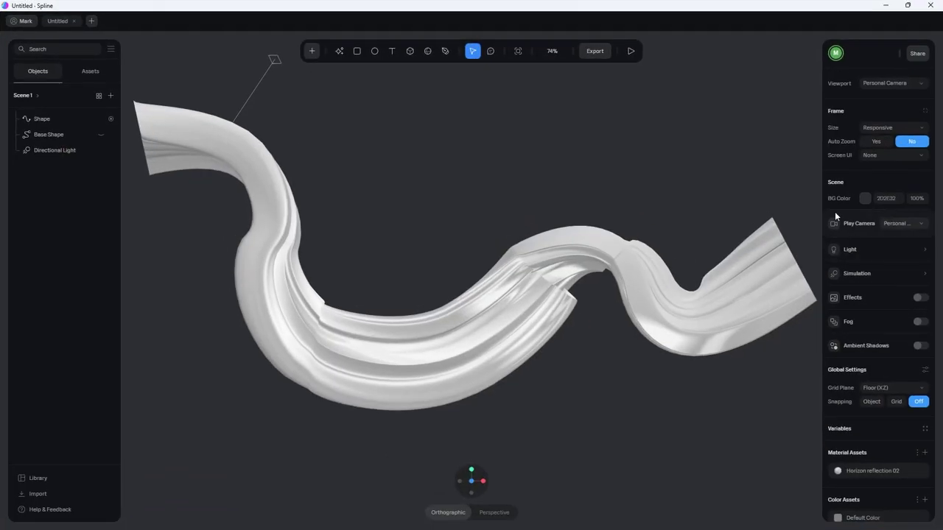
- Set the frame size to FullHD (1920x1080) and enlarge the view until both ends of the line extend past the frame
{"action": "left_click", "coordinate": [888, 127]}
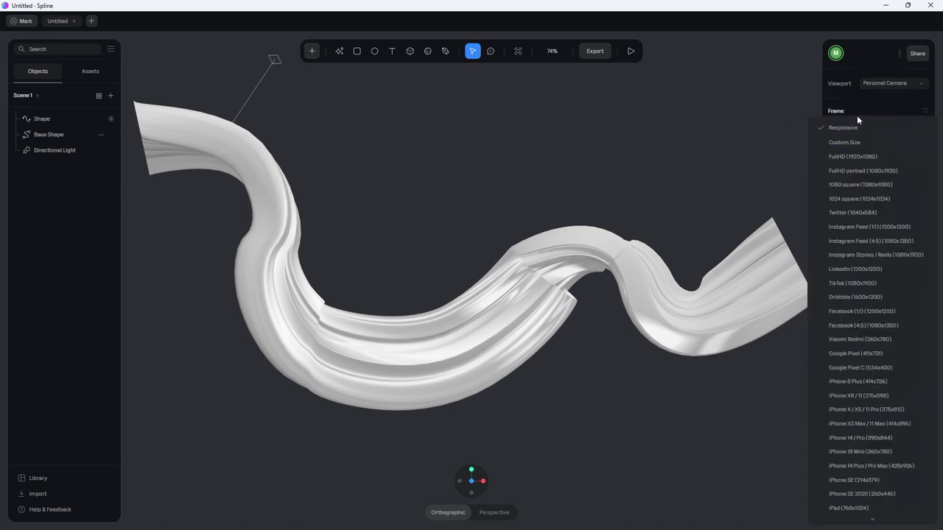
{"action": "left_click", "coordinate": [626, 139]}
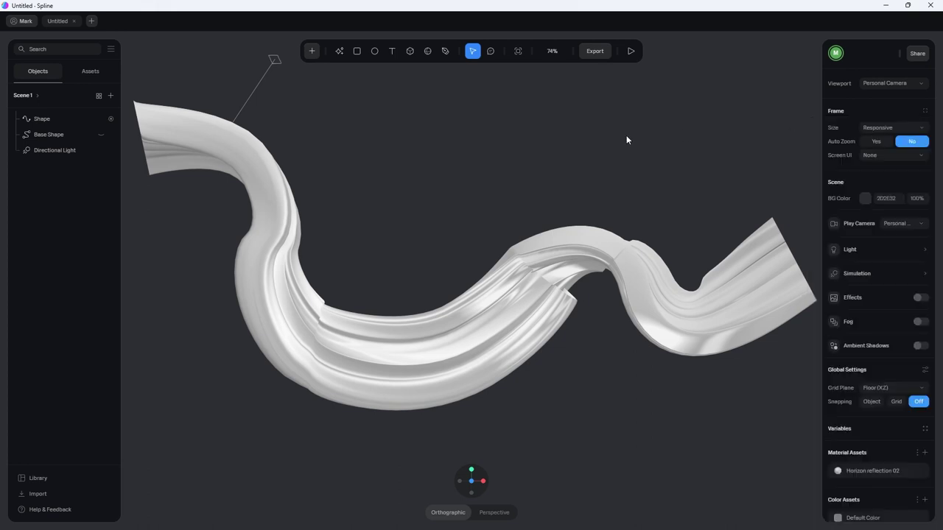
{"action": "left_click", "coordinate": [882, 128]}
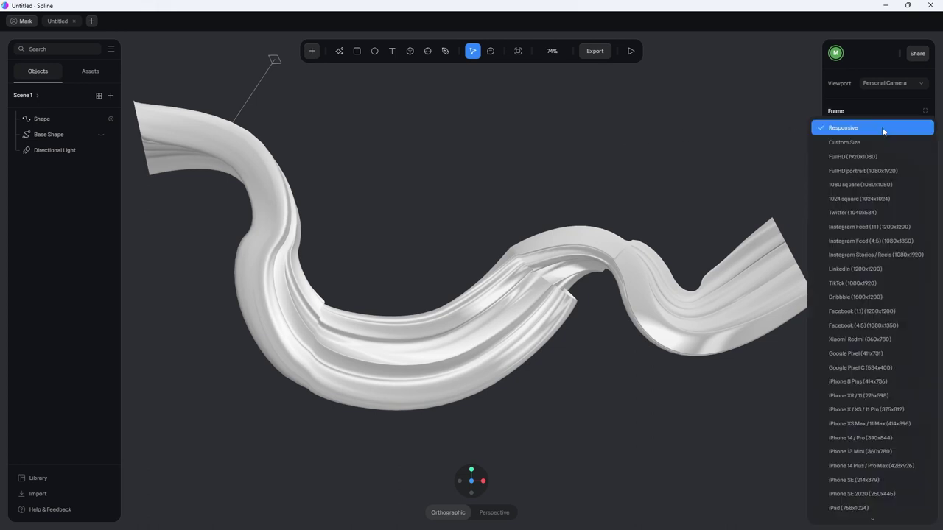
{"action": "left_click", "coordinate": [854, 156]}
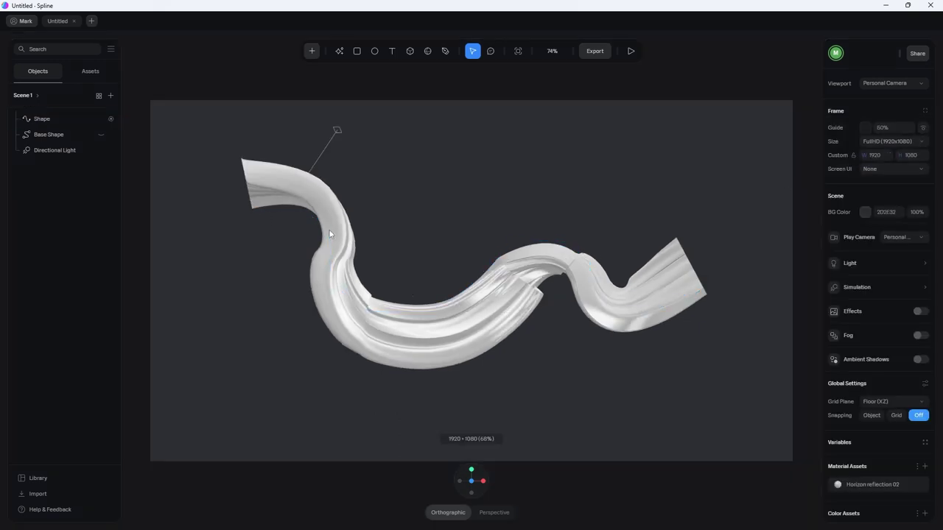
{"action": "scroll", "coordinate": [536, 321], "scroll_direction": "up", "scroll_amount": 5}
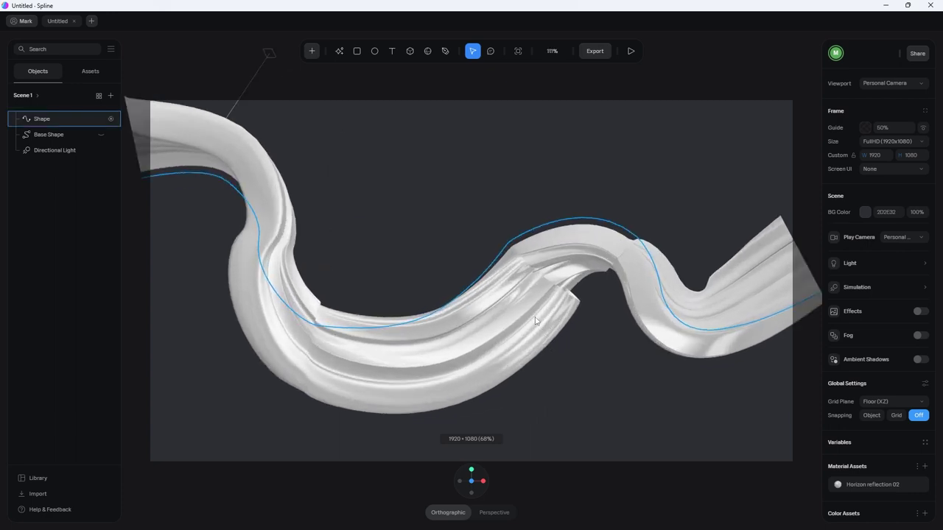
{"action": "scroll", "coordinate": [536, 320], "scroll_direction": "up", "scroll_amount": 1}
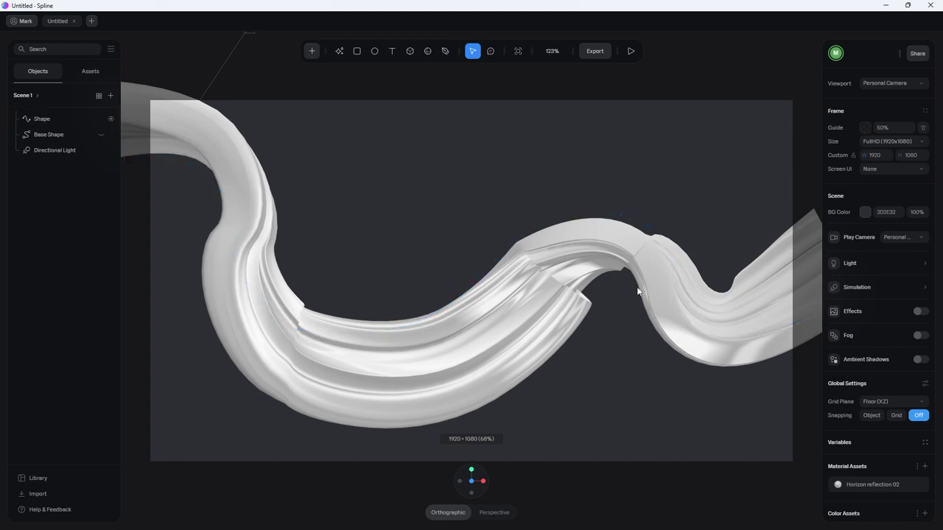
{"action": "scroll", "coordinate": [698, 223], "scroll_direction": "up", "scroll_amount": 2}
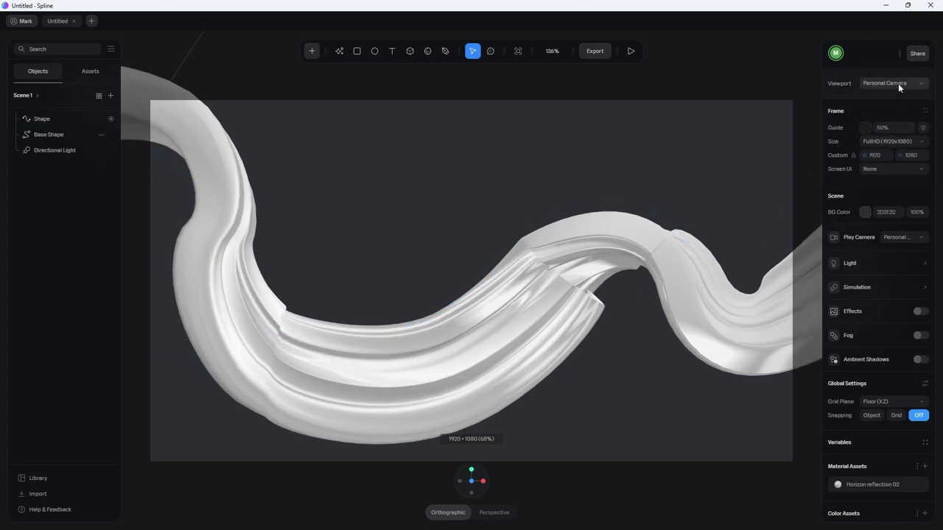
- Set the frame size back to Responsive, then play the scene to preview the enlarged line and return to the editor
{"action": "left_click", "coordinate": [887, 140]}
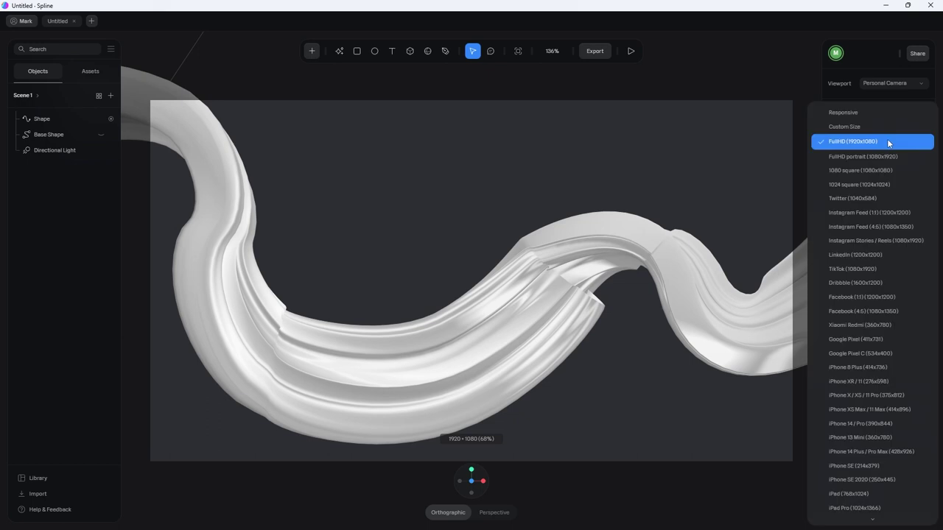
{"action": "left_click", "coordinate": [852, 116]}
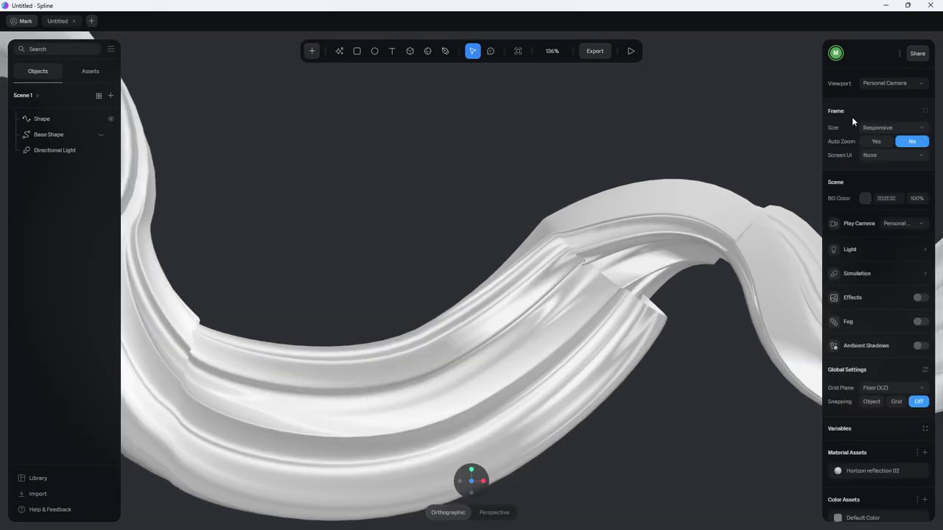
{"action": "left_click", "coordinate": [631, 51]}
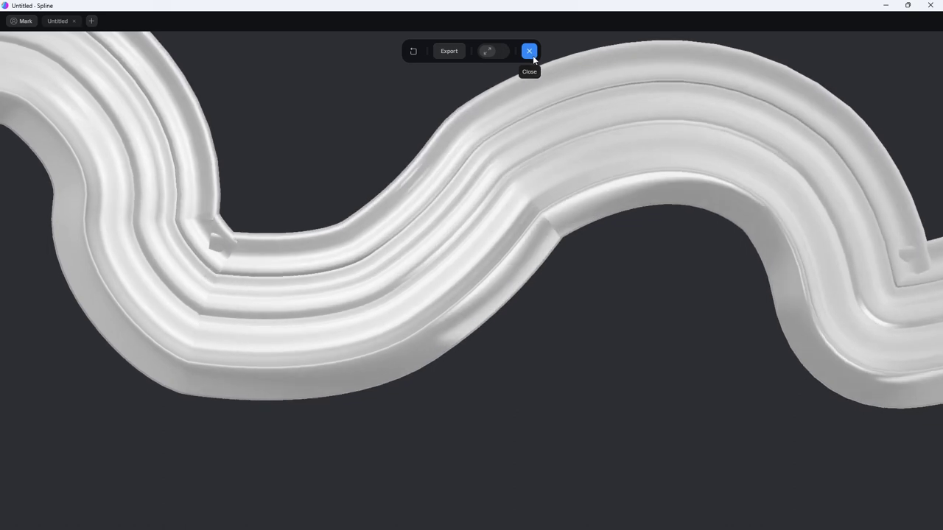
{"action": "left_click", "coordinate": [530, 52]}
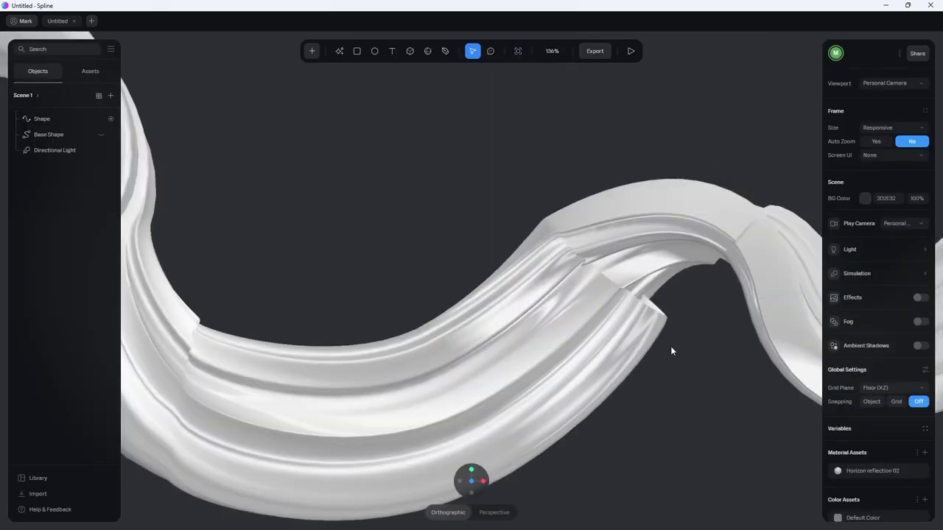
- Review the layers of the line's Horizon reflection 02 material asset, then close it and deselect the line
{"action": "left_click", "coordinate": [500, 286]}
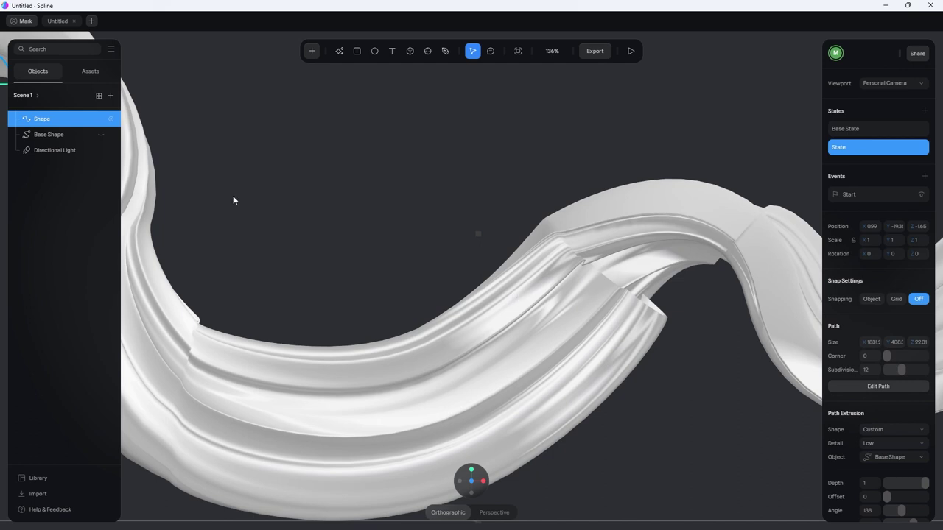
{"action": "scroll", "coordinate": [882, 341], "scroll_direction": "down", "scroll_amount": 5}
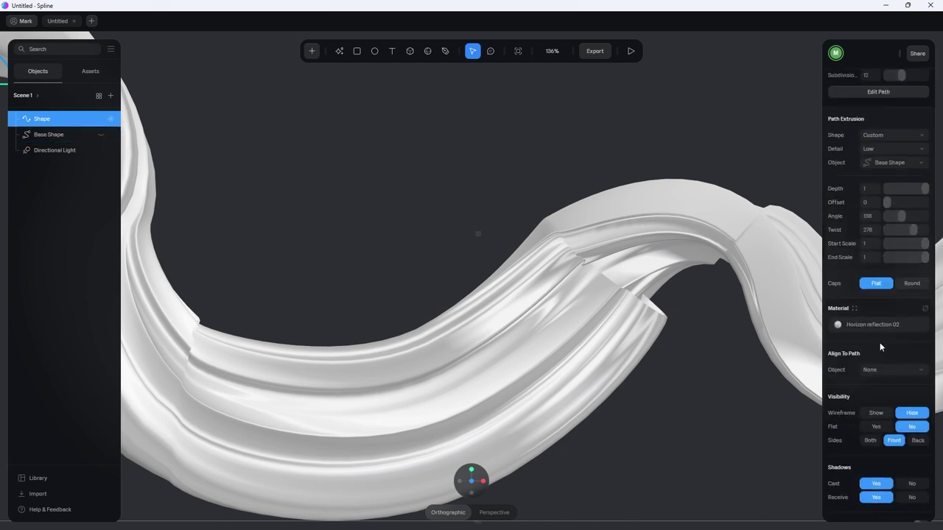
{"action": "left_click", "coordinate": [843, 324]}
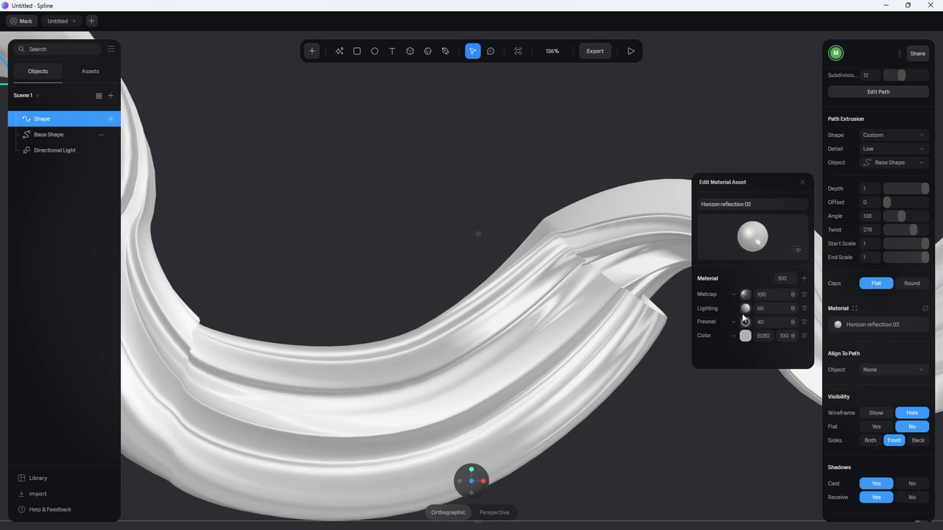
{"action": "left_click", "coordinate": [354, 183]}
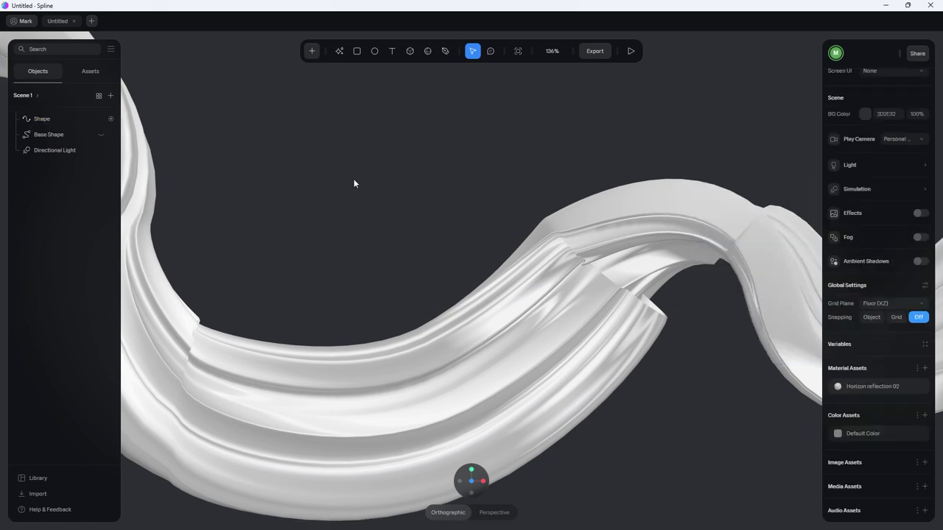
- Open the Viewer export options, turn the Spline logo off, and leave the loading animation set to None
{"action": "left_click", "coordinate": [594, 51]}
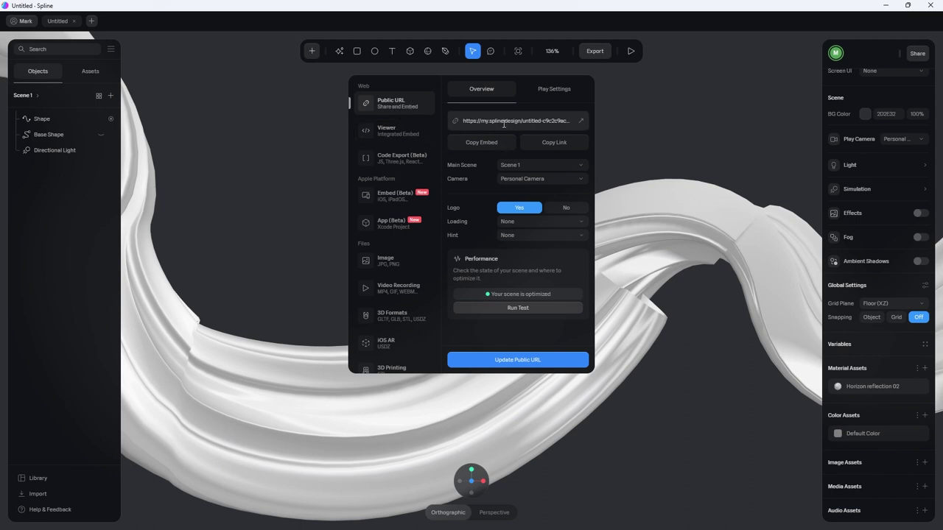
{"action": "left_click", "coordinate": [390, 142]}
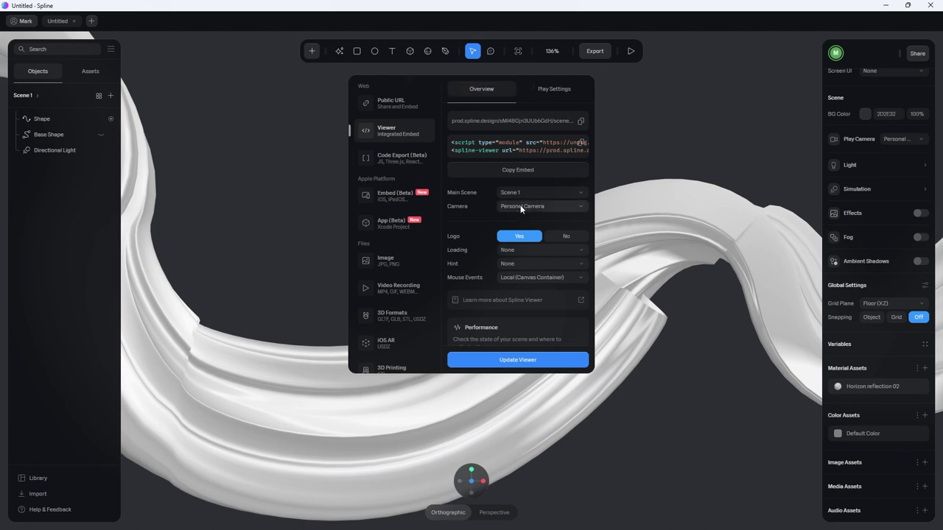
{"action": "left_click", "coordinate": [581, 237]}
{"action": "scroll", "coordinate": [478, 247], "scroll_direction": "down", "scroll_amount": 2}
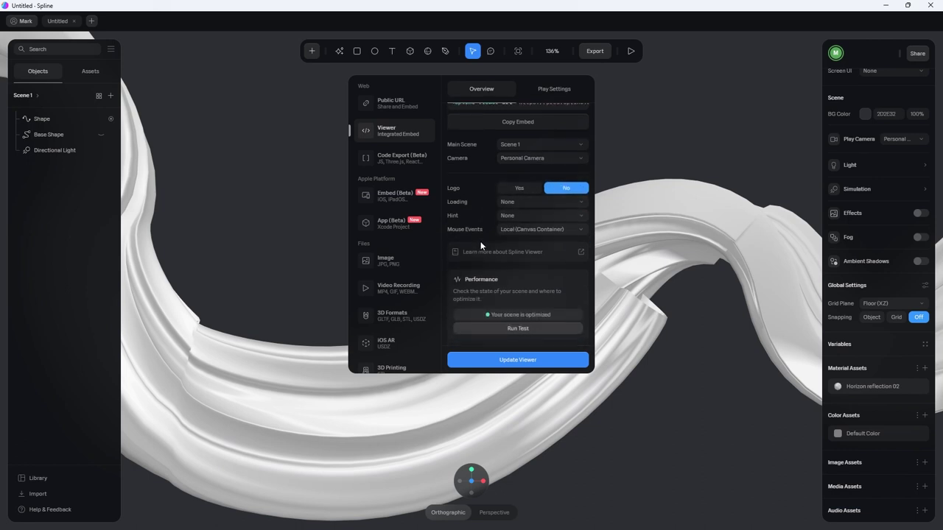
{"action": "left_click", "coordinate": [520, 200]}
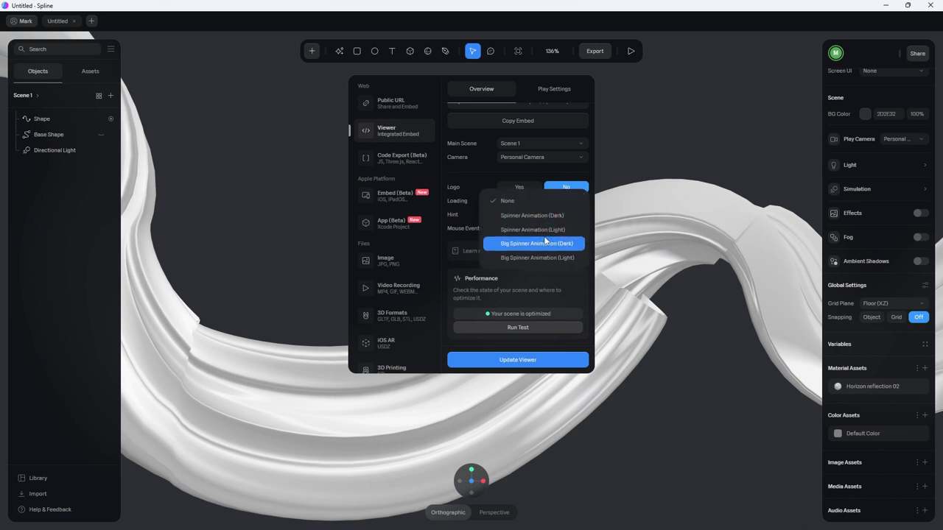
{"action": "left_click", "coordinate": [470, 176]}
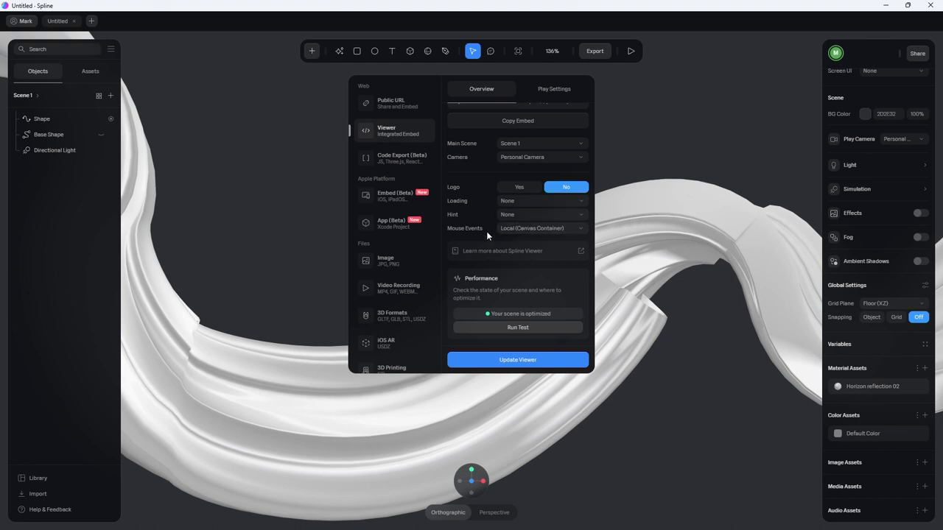
{"action": "scroll", "coordinate": [509, 147], "scroll_direction": "up", "scroll_amount": 1}
- In the Viewer's play settings, hide the background color and disable Orbit, Pan, Zoom and Soft Orbit
{"action": "left_click", "coordinate": [551, 90]}
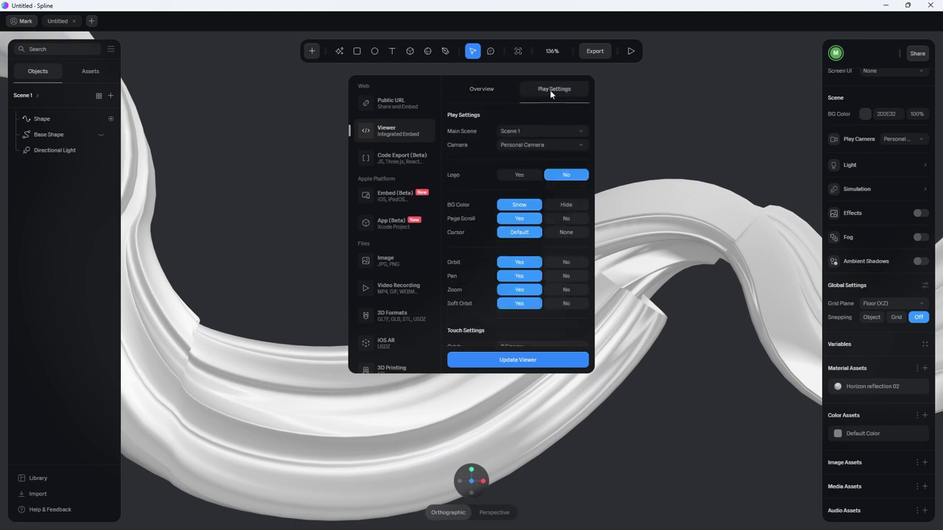
{"action": "left_click", "coordinate": [562, 205]}
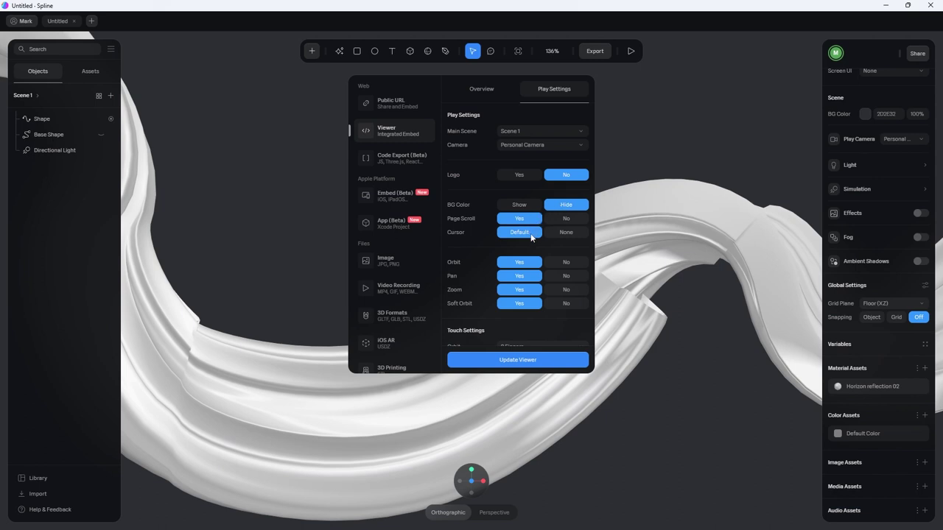
{"action": "left_click", "coordinate": [570, 263]}
{"action": "left_click", "coordinate": [570, 275]}
{"action": "left_click", "coordinate": [571, 289]}
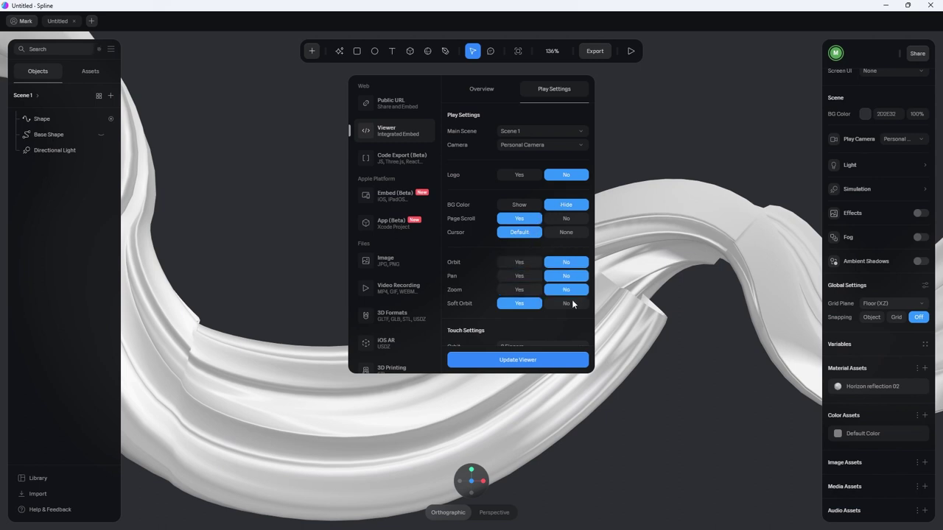
{"action": "left_click", "coordinate": [572, 303]}
- In the touch settings, set Orbit and Pan to Disabled, Zoom to None, and Page Scroll to No
{"action": "scroll", "coordinate": [487, 275], "scroll_direction": "down", "scroll_amount": 1}
{"action": "scroll", "coordinate": [488, 275], "scroll_direction": "down", "scroll_amount": 2}
{"action": "left_click", "coordinate": [516, 260]}
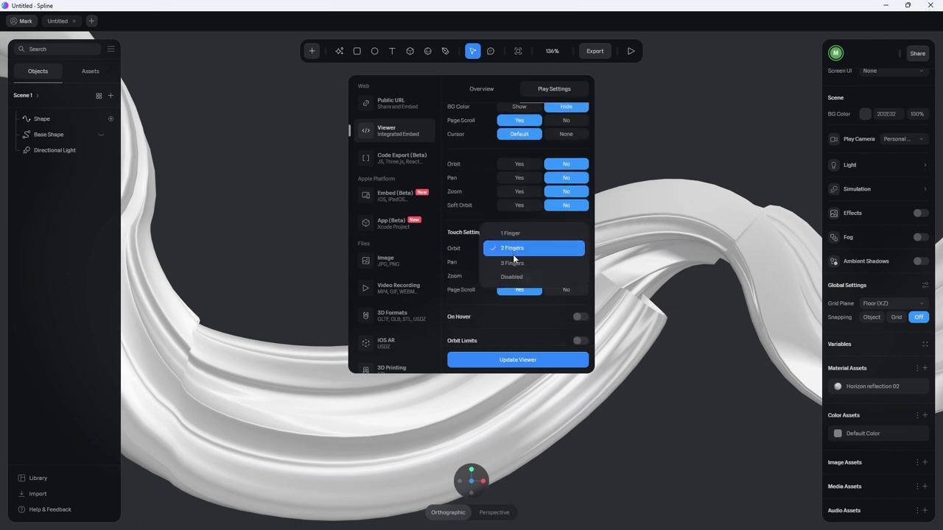
{"action": "left_click", "coordinate": [516, 277]}
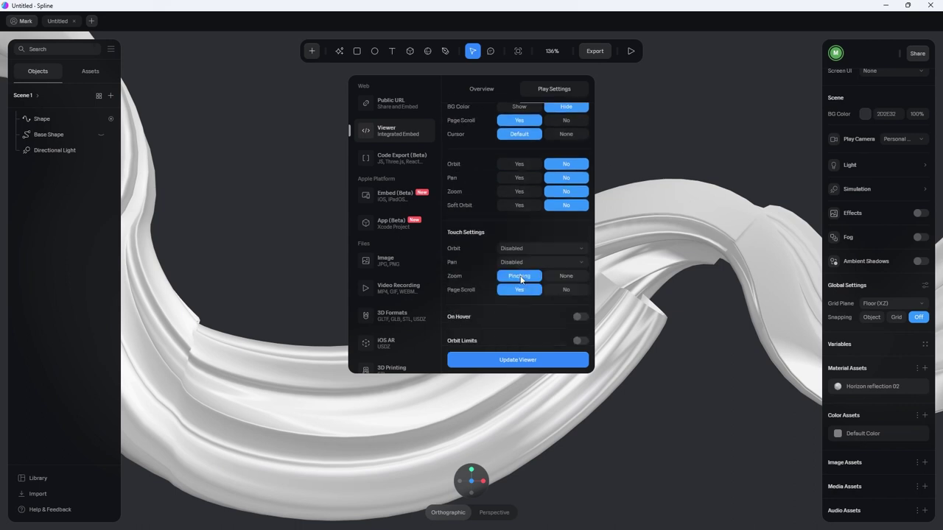
{"action": "left_click", "coordinate": [567, 275]}
{"action": "left_click", "coordinate": [568, 289]}
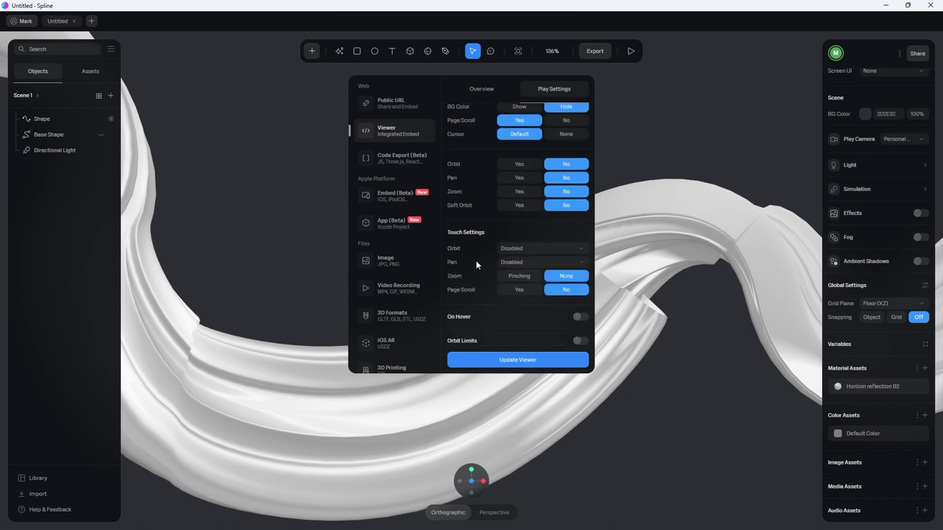
- Set the export's compression preset to Performance and update the Viewer with the new settings
{"action": "scroll", "coordinate": [483, 243], "scroll_direction": "down", "scroll_amount": 2}
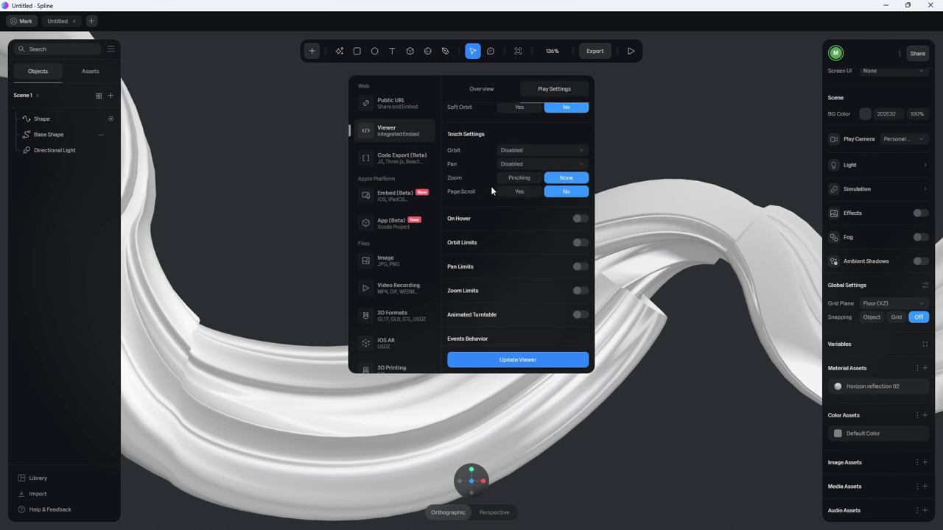
{"action": "scroll", "coordinate": [506, 170], "scroll_direction": "down", "scroll_amount": 2}
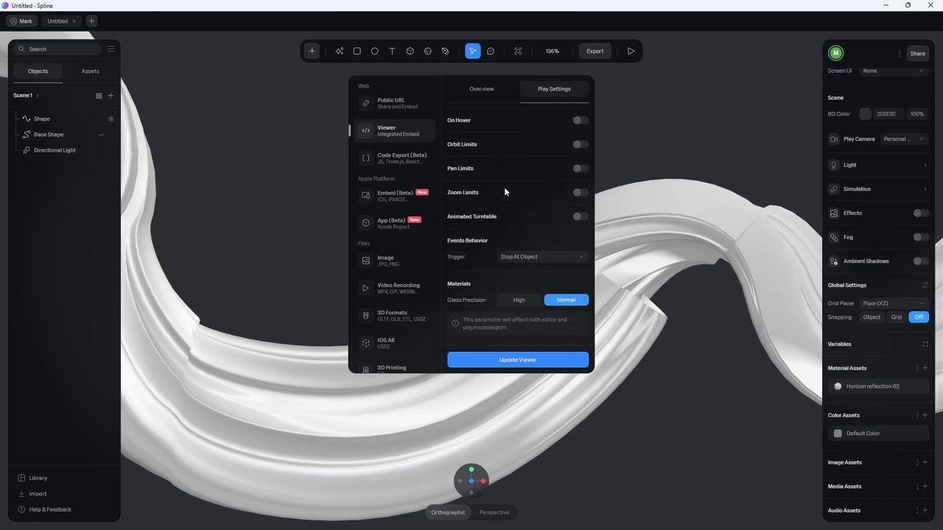
{"action": "scroll", "coordinate": [489, 221], "scroll_direction": "down", "scroll_amount": 2}
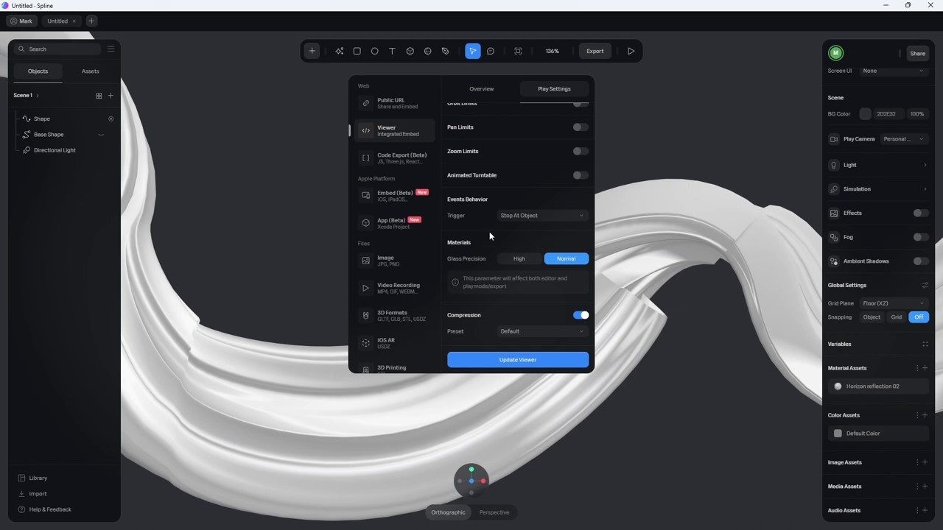
{"action": "left_click", "coordinate": [530, 211]}
{"action": "left_click", "coordinate": [530, 213]}
{"action": "left_click", "coordinate": [522, 331]}
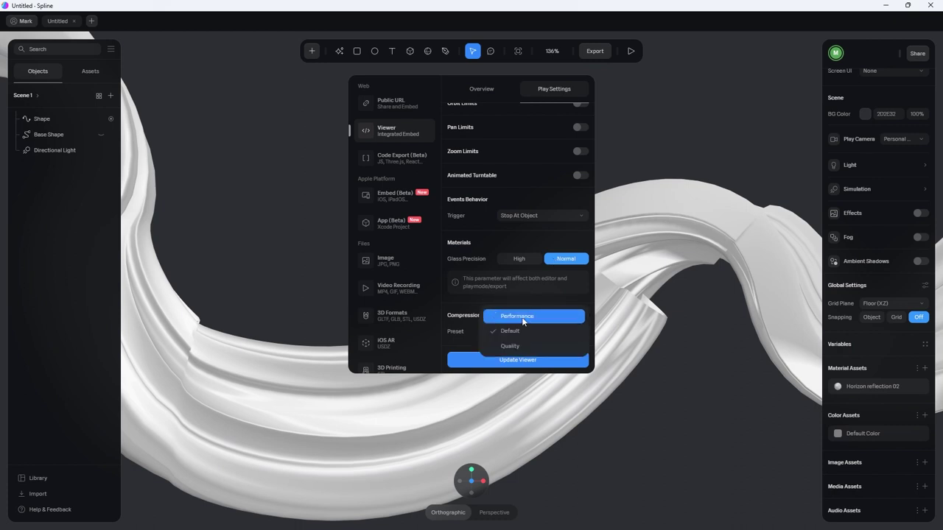
{"action": "left_click", "coordinate": [522, 317]}
{"action": "scroll", "coordinate": [490, 304], "scroll_direction": "up", "scroll_amount": 10}
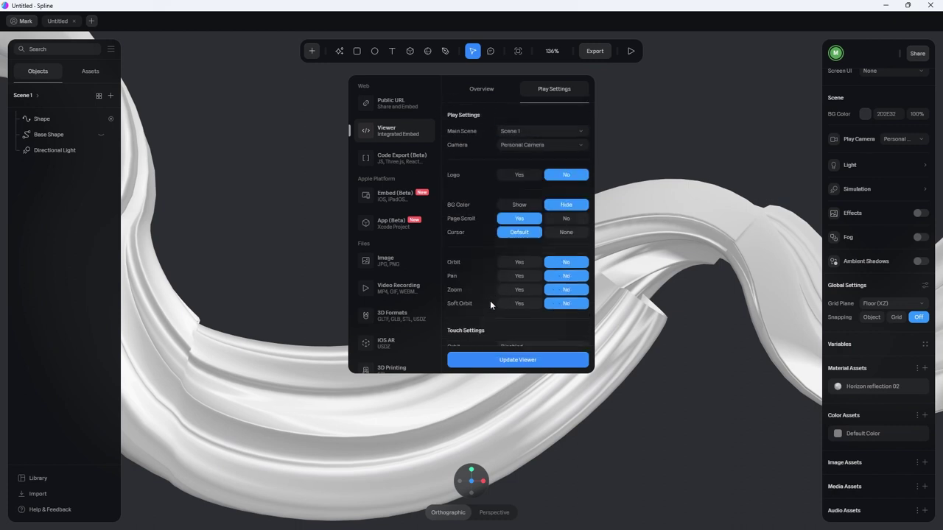
{"action": "left_click", "coordinate": [484, 90]}
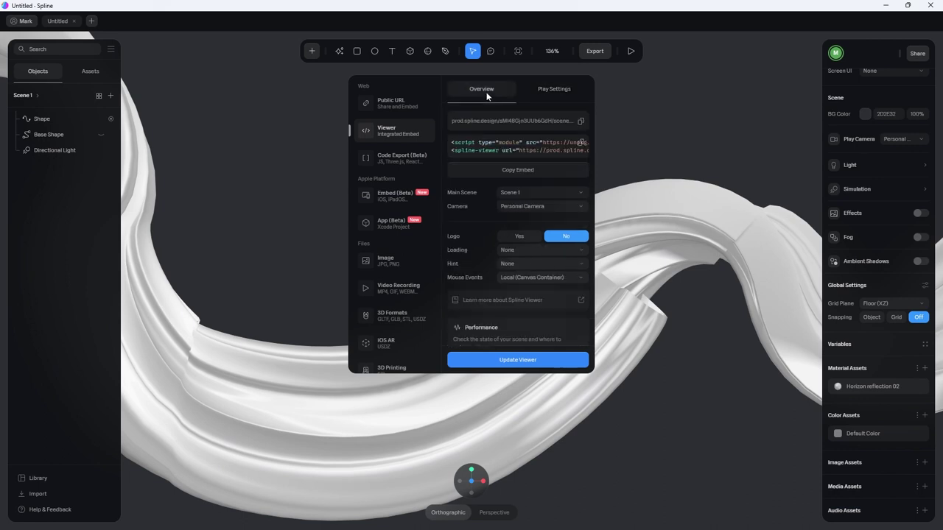
{"action": "left_click", "coordinate": [535, 359]}
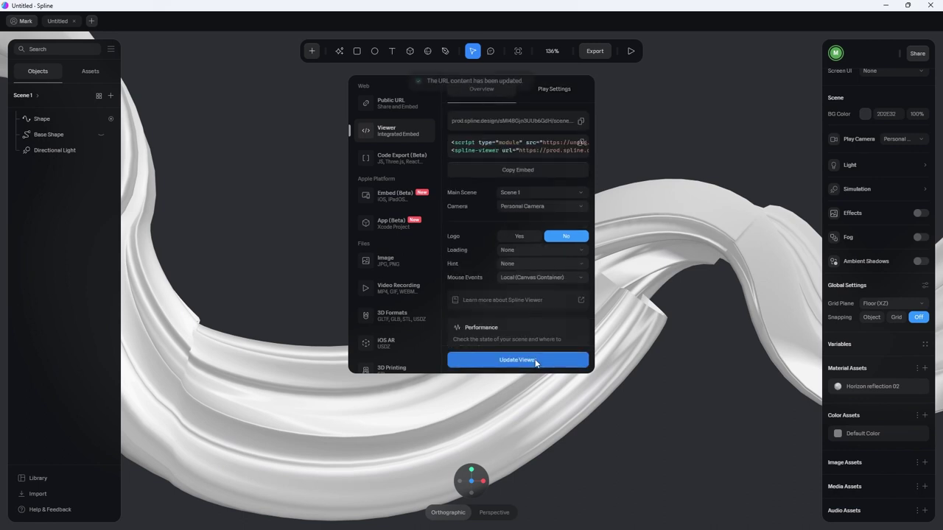
- Open the scene's performance report and examine its export size, loading score, polygon metrics and optimization opportunities
{"action": "scroll", "coordinate": [530, 346], "scroll_direction": "down", "scroll_amount": 1}
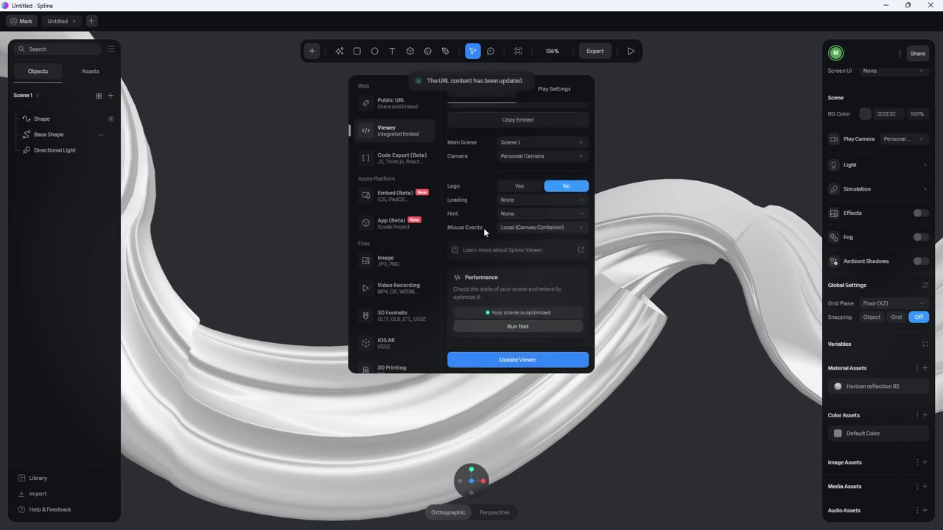
{"action": "left_click", "coordinate": [526, 328]}
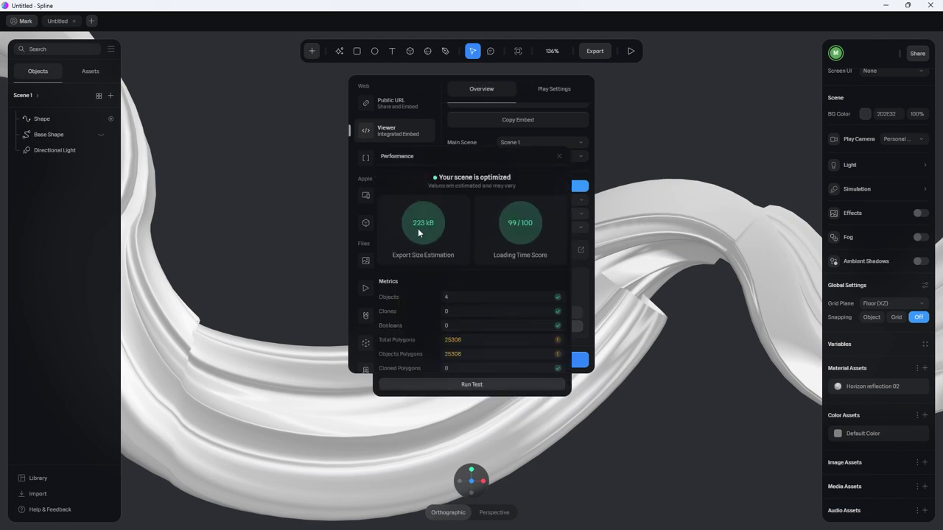
{"action": "scroll", "coordinate": [454, 262], "scroll_direction": "down", "scroll_amount": 1}
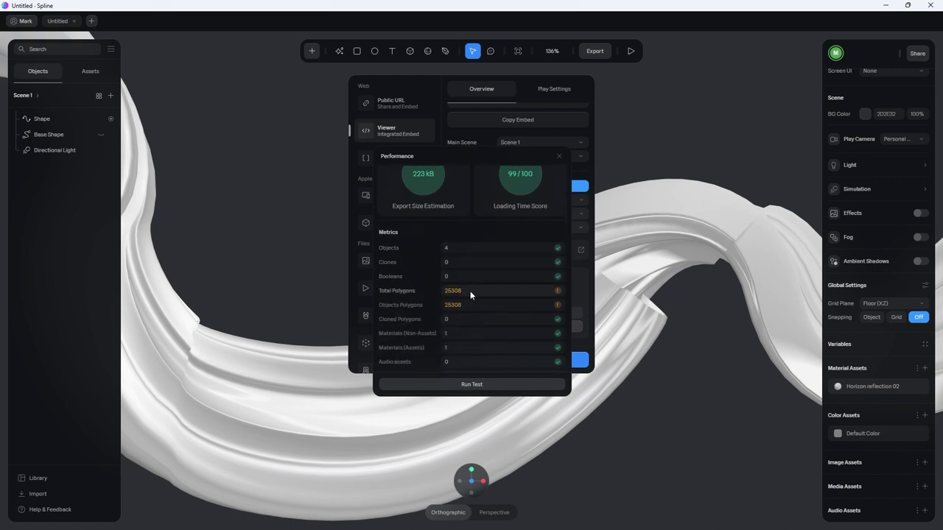
{"action": "scroll", "coordinate": [464, 287], "scroll_direction": "down", "scroll_amount": 3}
{"action": "scroll", "coordinate": [439, 221], "scroll_direction": "up", "scroll_amount": 2}
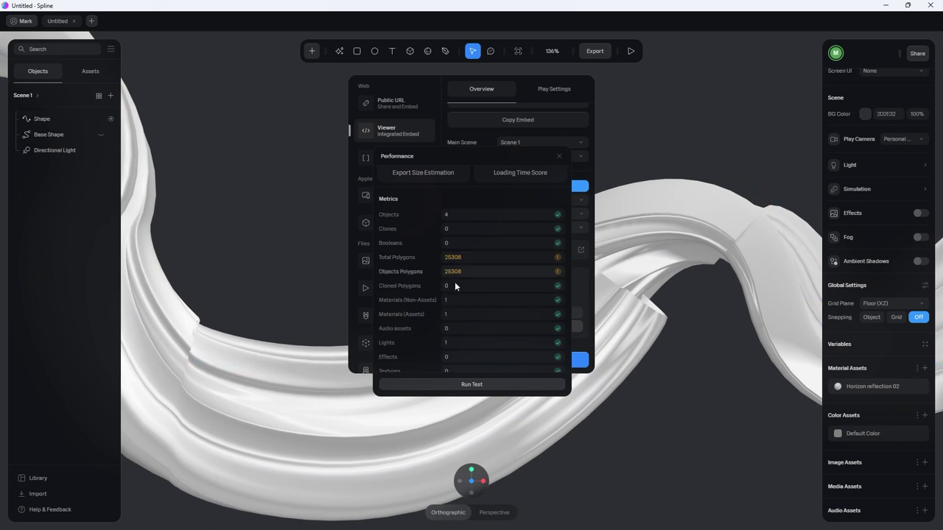
{"action": "scroll", "coordinate": [430, 273], "scroll_direction": "down", "scroll_amount": 3}
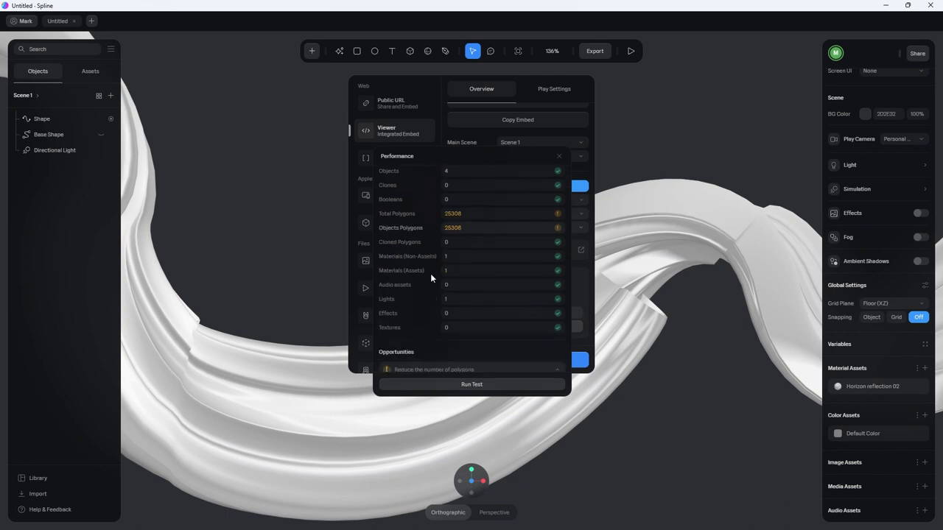
{"action": "scroll", "coordinate": [432, 274], "scroll_direction": "up", "scroll_amount": 5}
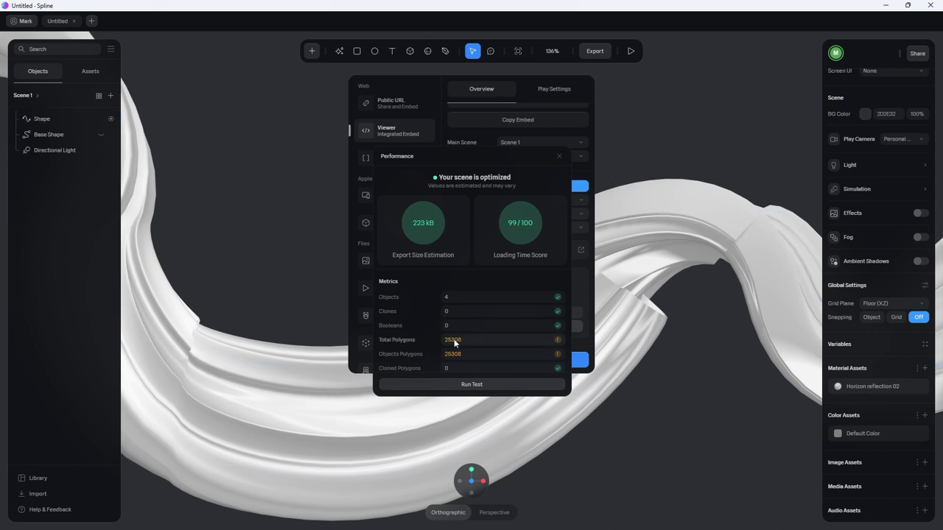
{"action": "scroll", "coordinate": [421, 321], "scroll_direction": "down", "scroll_amount": 3}
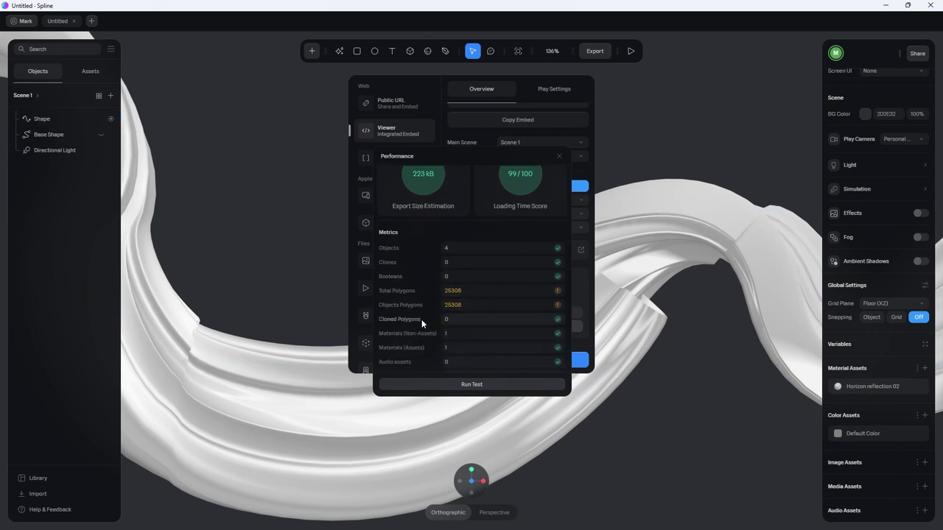
{"action": "scroll", "coordinate": [420, 224], "scroll_direction": "up", "scroll_amount": 3}
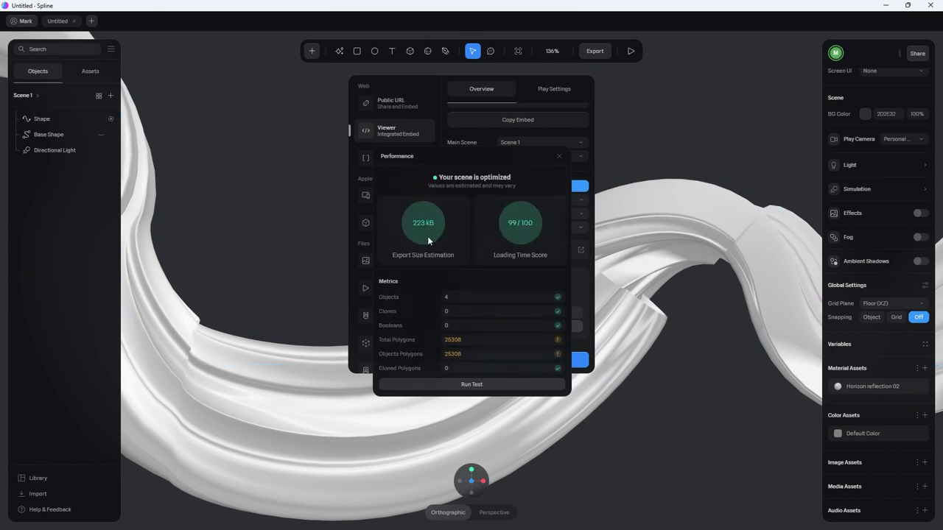
{"action": "scroll", "coordinate": [422, 243], "scroll_direction": "down", "scroll_amount": 3}
{"action": "scroll", "coordinate": [423, 243], "scroll_direction": "down", "scroll_amount": 3}
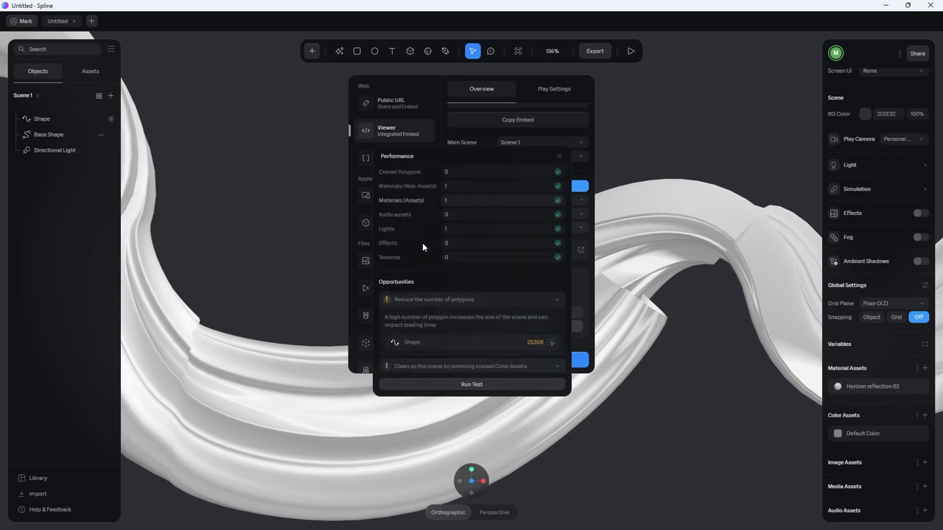
{"action": "scroll", "coordinate": [444, 252], "scroll_direction": "up", "scroll_amount": 6}
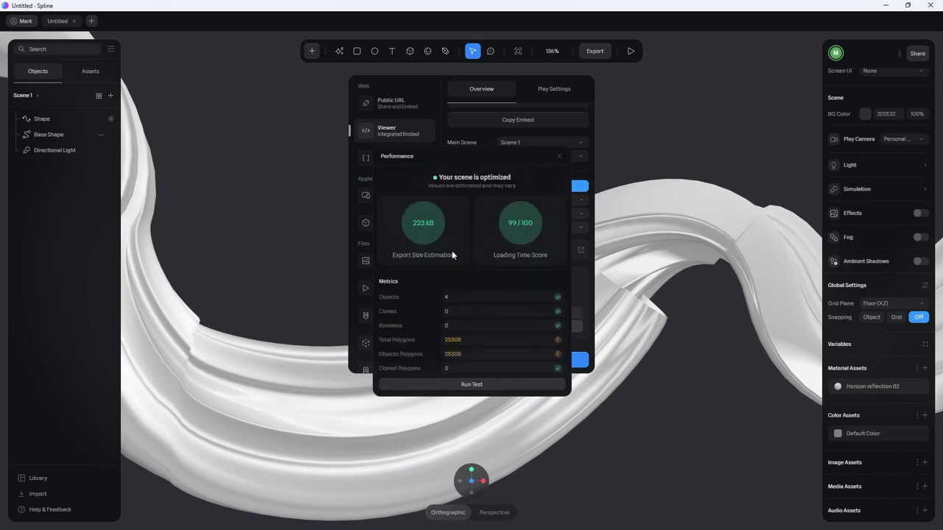
- Close the performance report and copy the Viewer embed code to the clipboard
{"action": "left_click", "coordinate": [559, 156]}
{"action": "scroll", "coordinate": [518, 180], "scroll_direction": "up", "scroll_amount": 2}
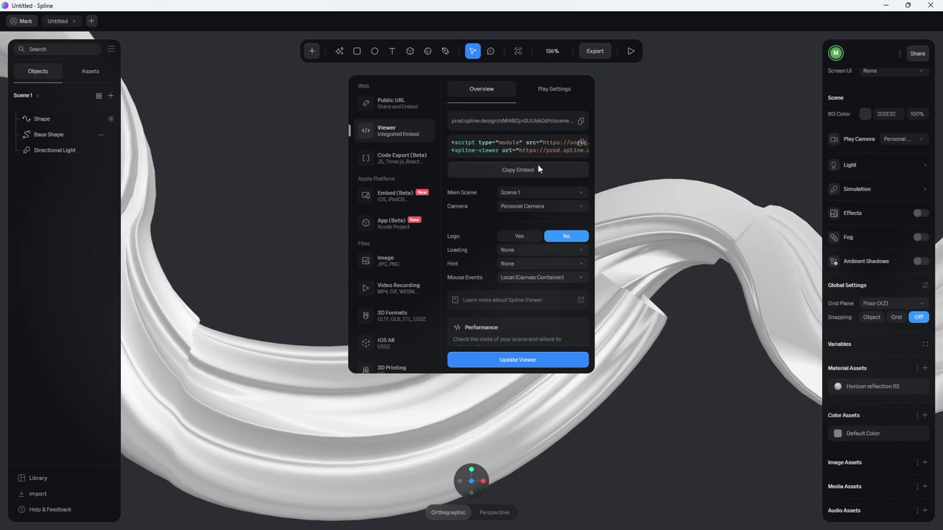
{"action": "left_click", "coordinate": [532, 170]}
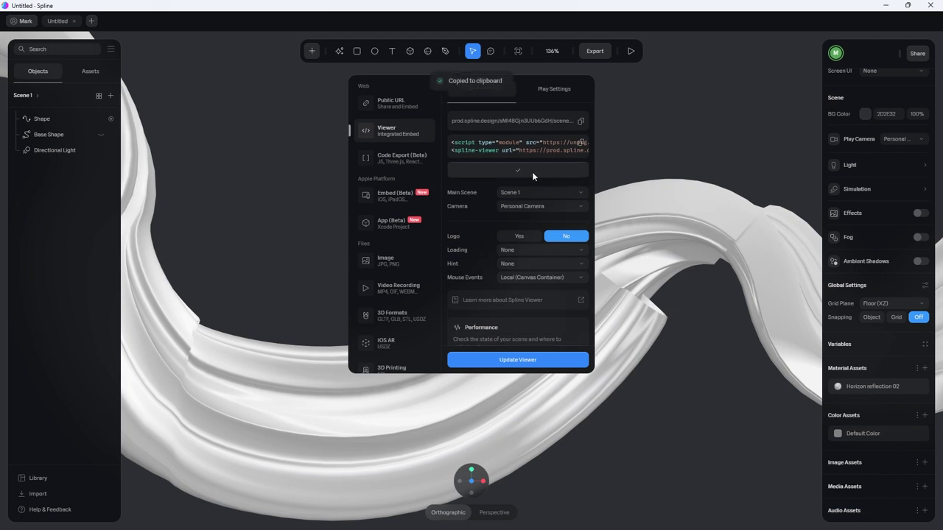